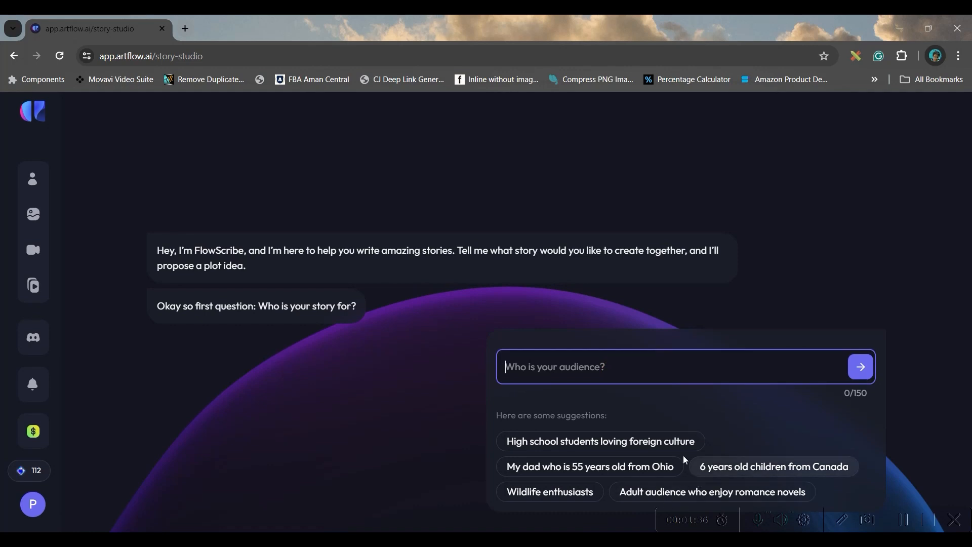
Step: Answer both the story's audience and purpose questions with "Any", and choose the Children's Story genre
text(Any)
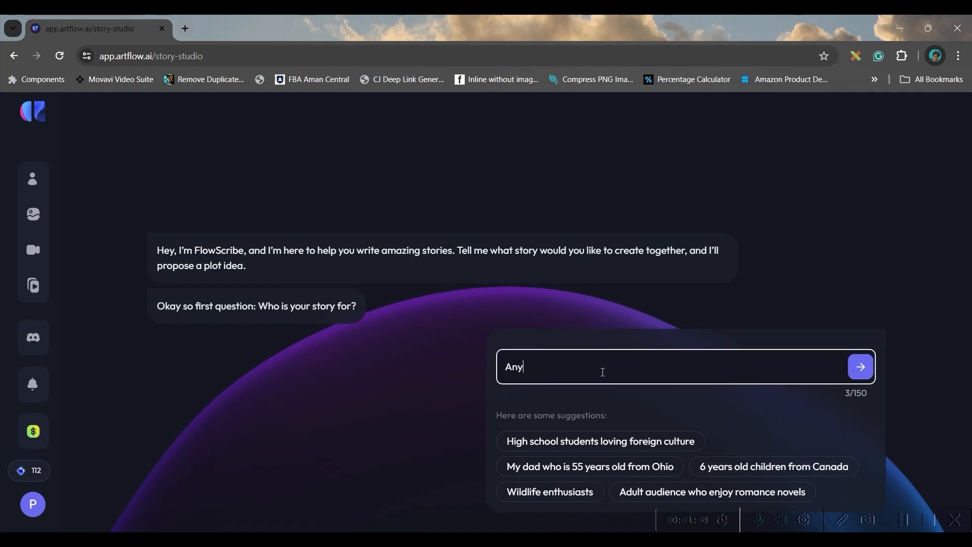
key(Return)
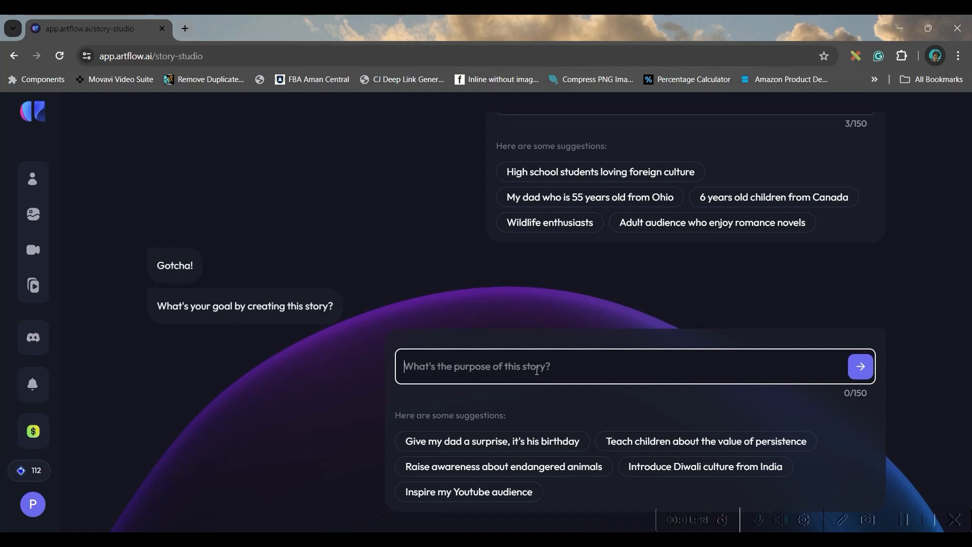
text(Any)
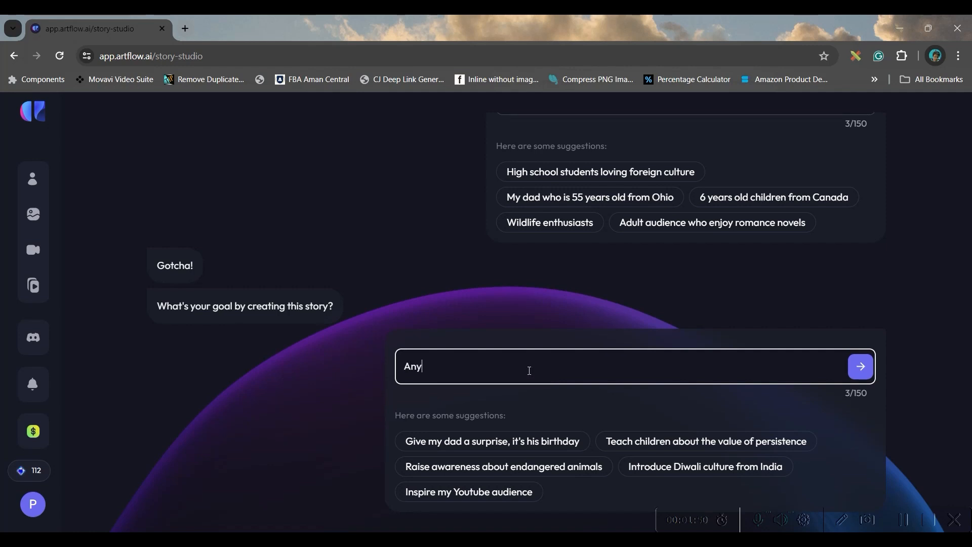
click(862, 370)
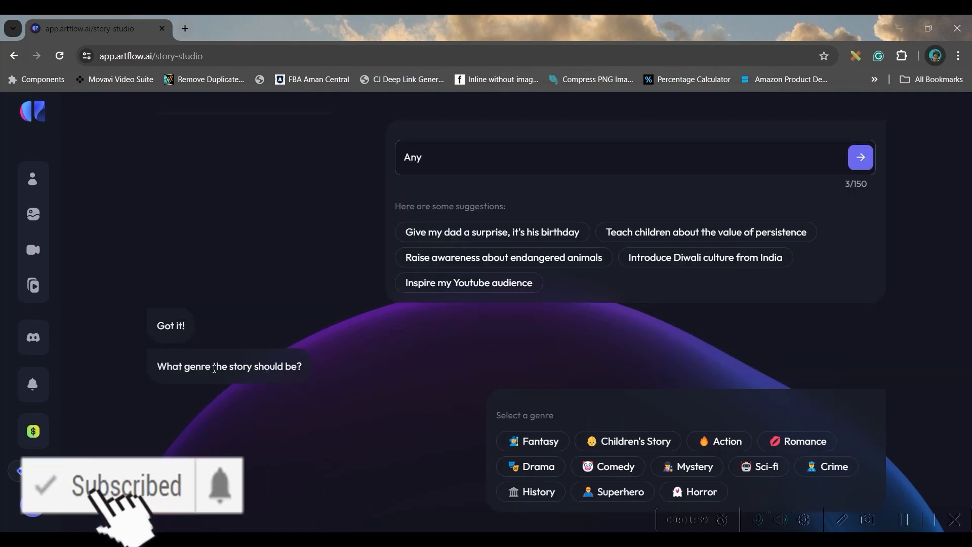
click(643, 443)
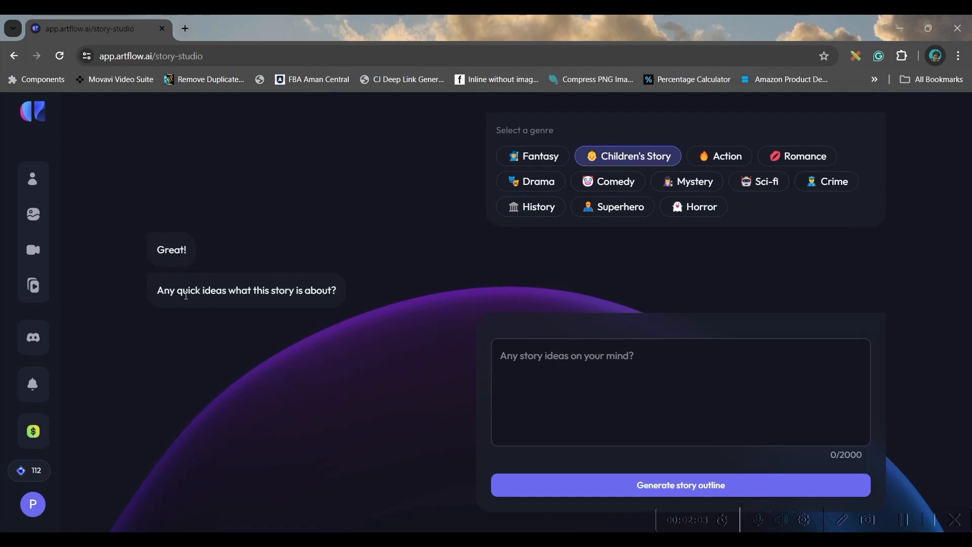
Step: Search Google for the Jungle Book movie and copy the title "The Jungle Book (2016) | Disney Movies"
click(545, 357)
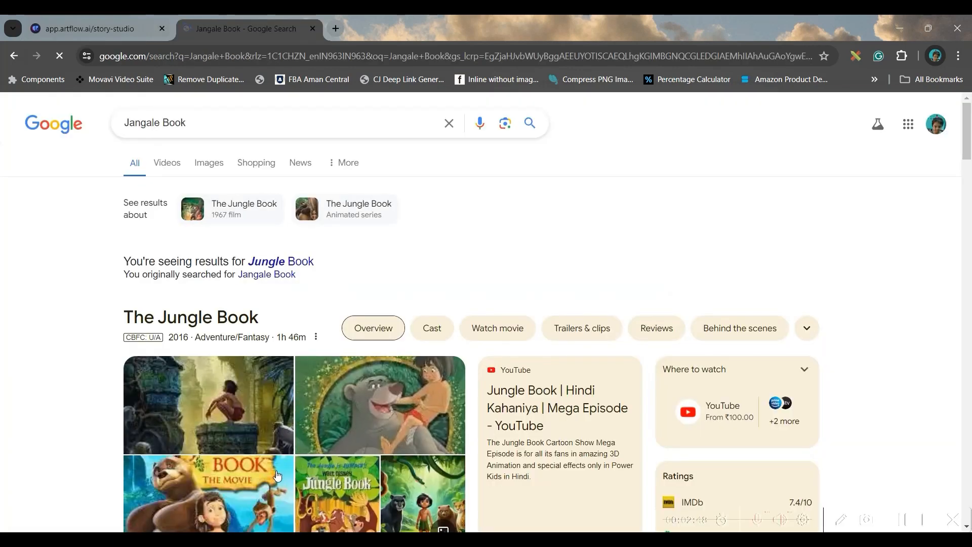
scroll(353, 350, down, 12)
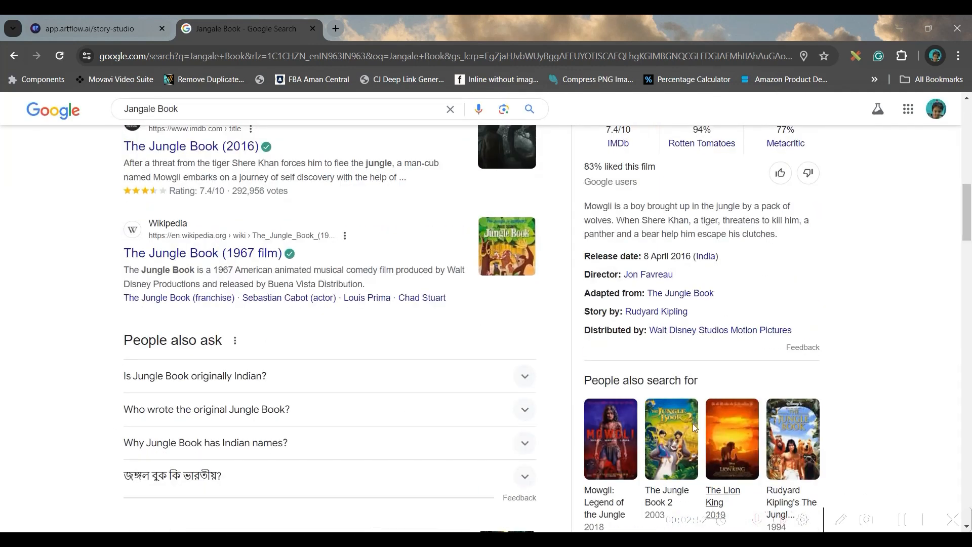
scroll(694, 430, down, 4)
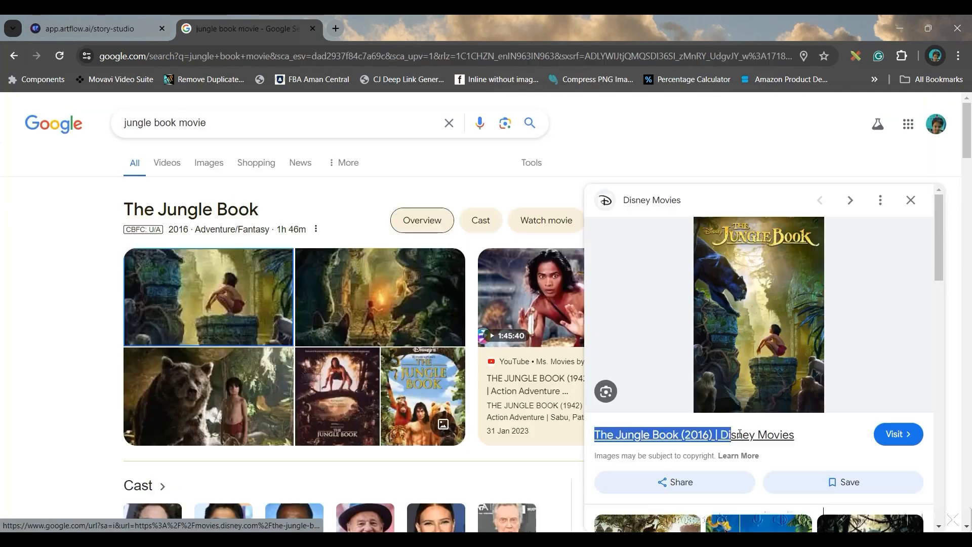
drag(739, 434, 795, 435)
key(ctrl+c)
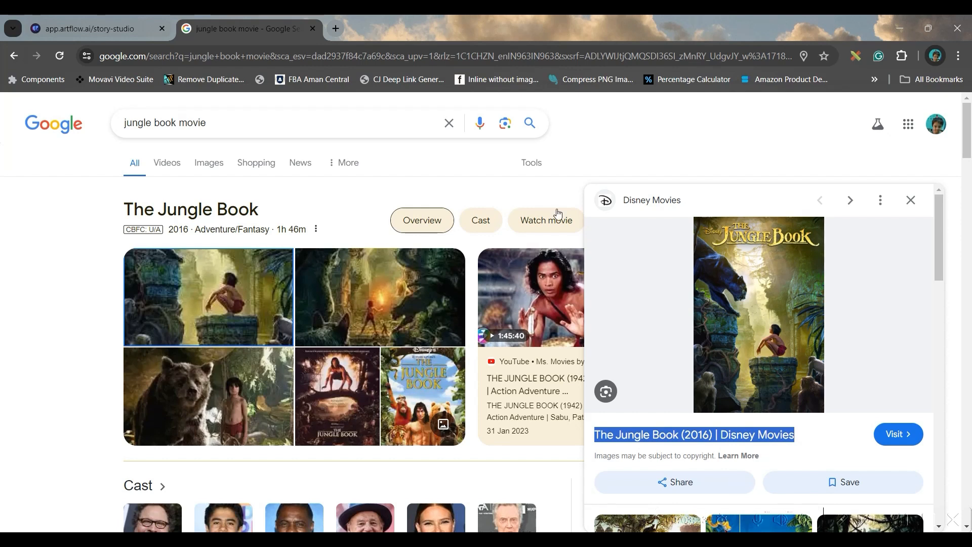
Step: Back in Story Studio, enter "The Jungle Book (2016) Disney Movies" as the story idea and generate the story outline
click(51, 28)
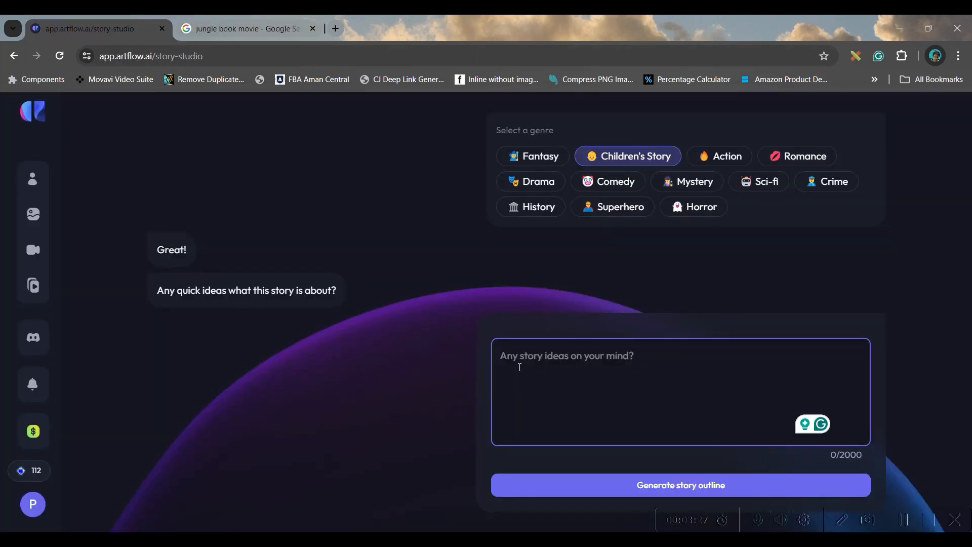
key(ctrl+v)
click(608, 357)
key(BackSpace)
key(BackSpace)
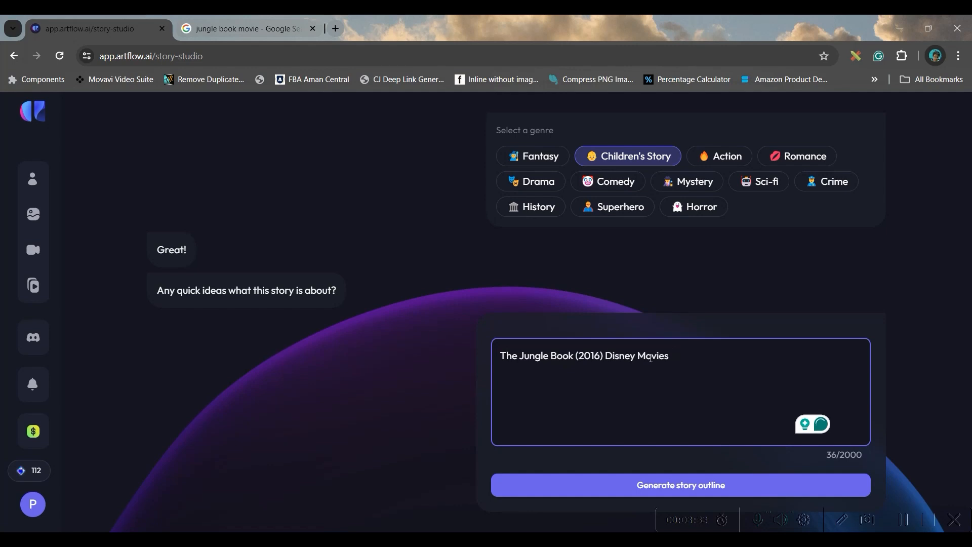
click(685, 486)
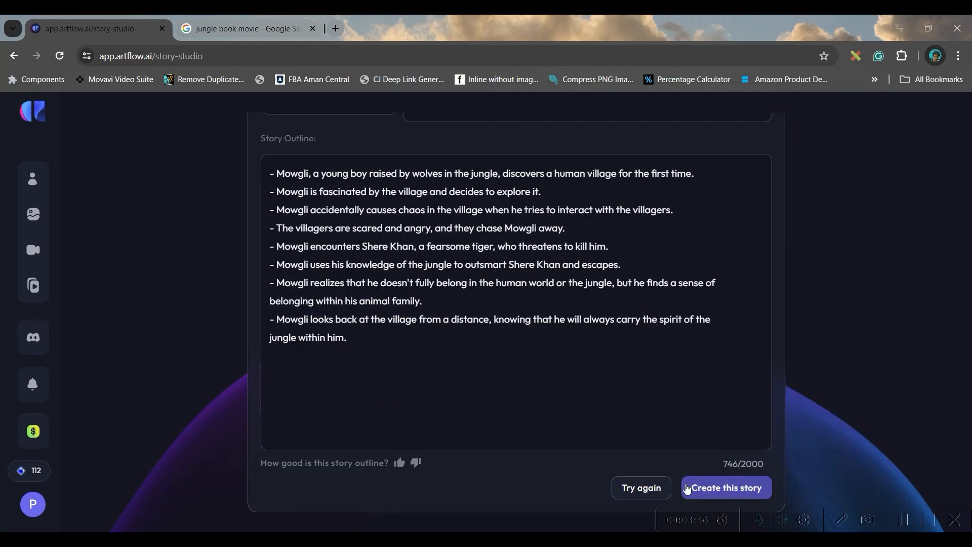
Step: Review the generated story characters and outline, and create the story from them
scroll(442, 339, up, 6)
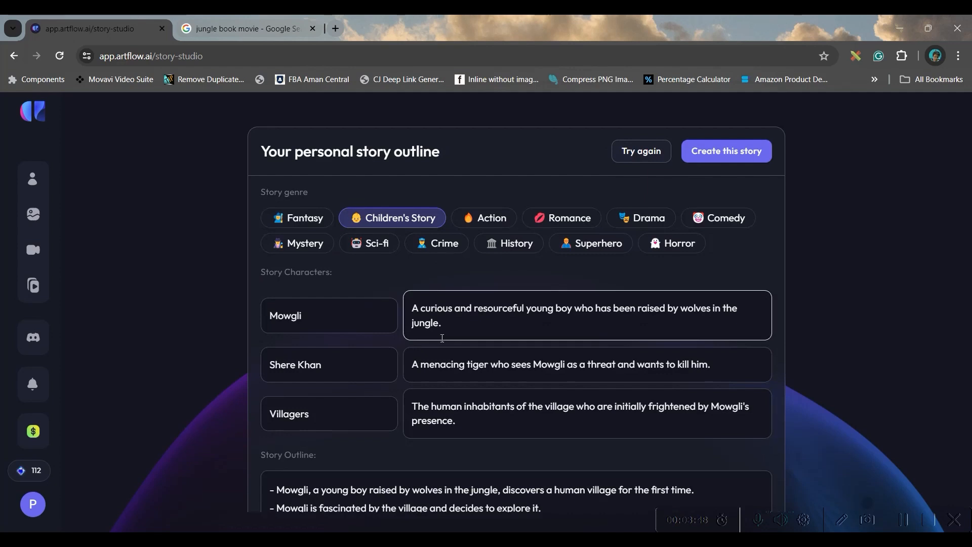
scroll(390, 333, down, 5)
scroll(375, 412, up, 4)
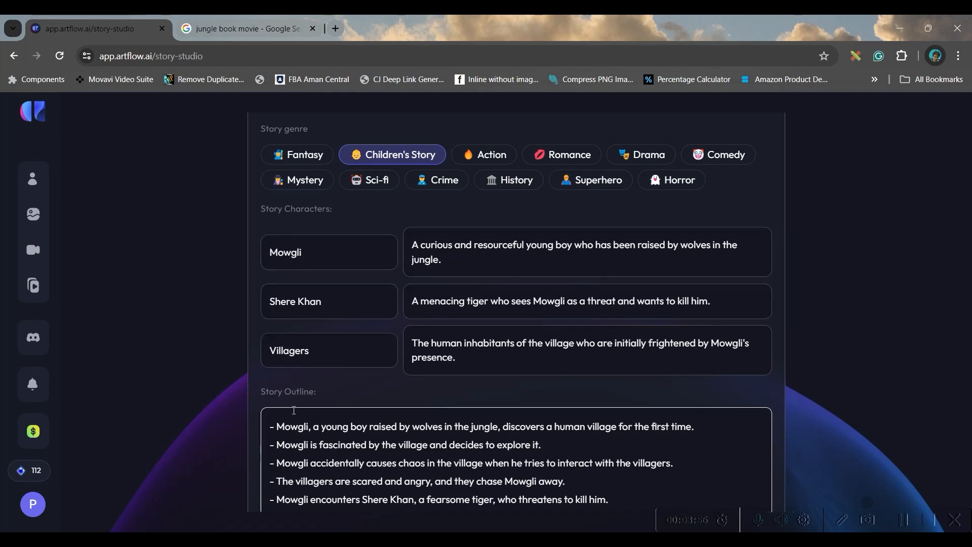
scroll(496, 380, down, 5)
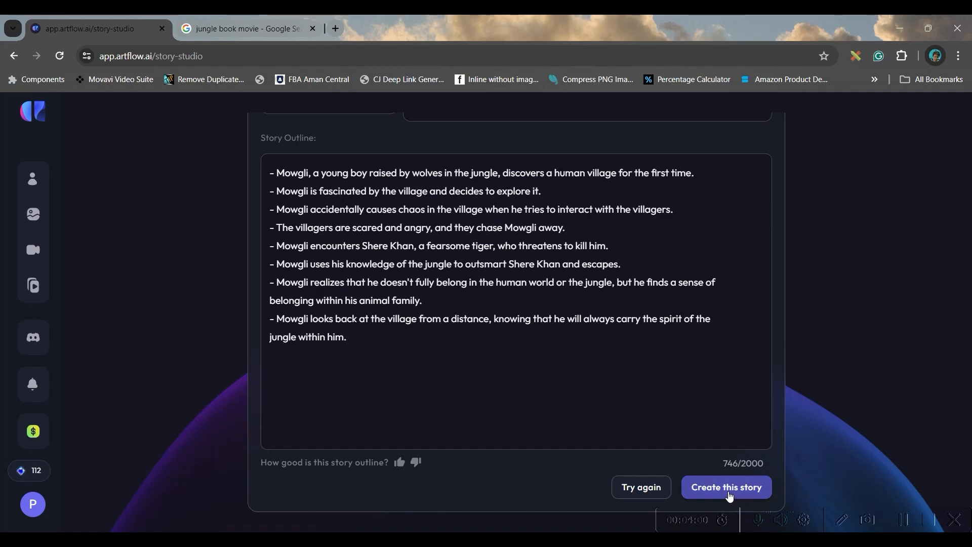
click(732, 490)
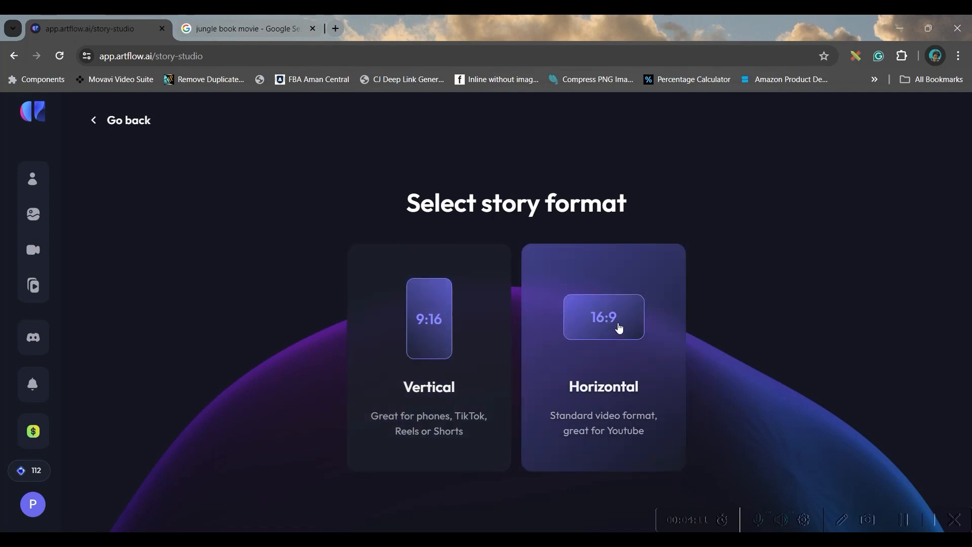
Step: Choose the Horizontal 16:9 format and the 3D Cartoon visual style, continuing to the Character Creator
click(618, 329)
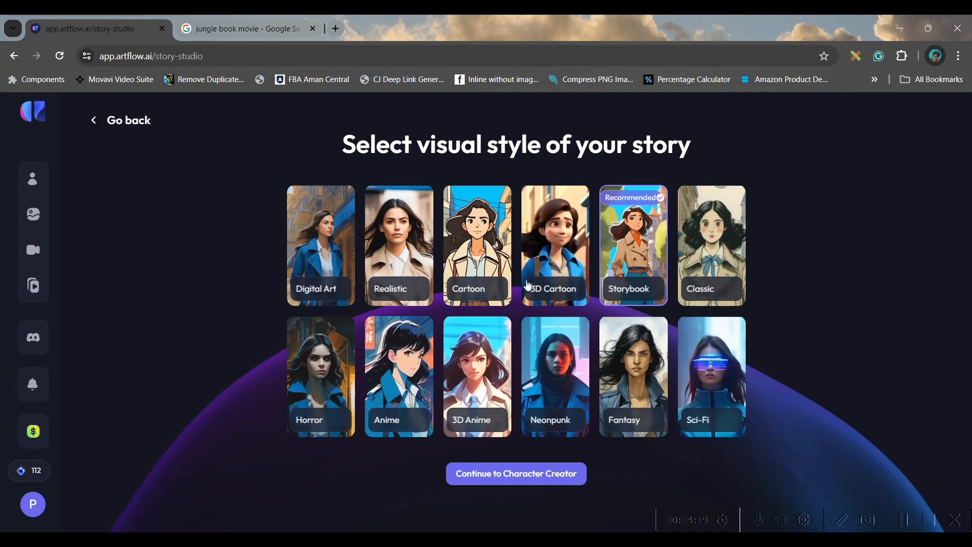
click(552, 259)
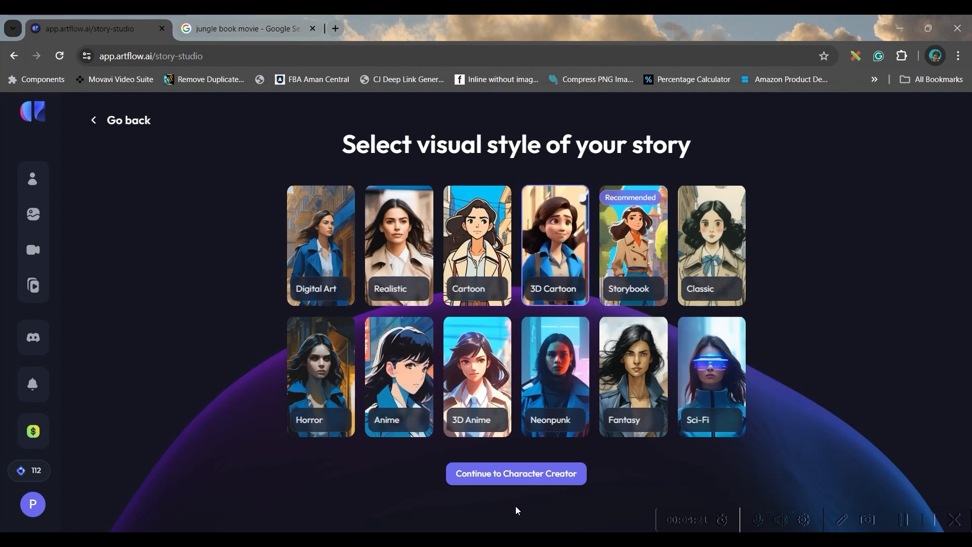
click(512, 477)
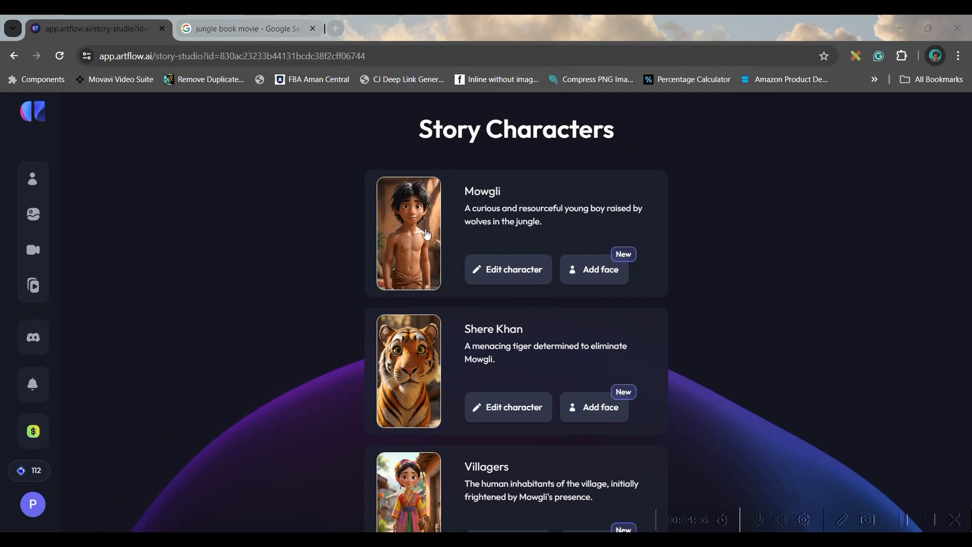
Step: Look over the story characters and browse the public actor faces available for Mowgli
scroll(423, 414, down, 3)
scroll(430, 362, up, 3)
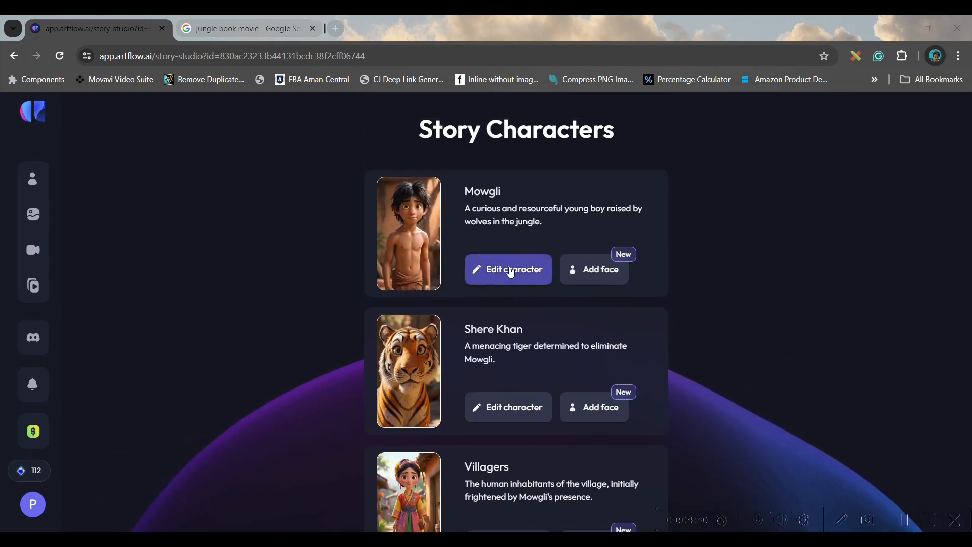
click(599, 273)
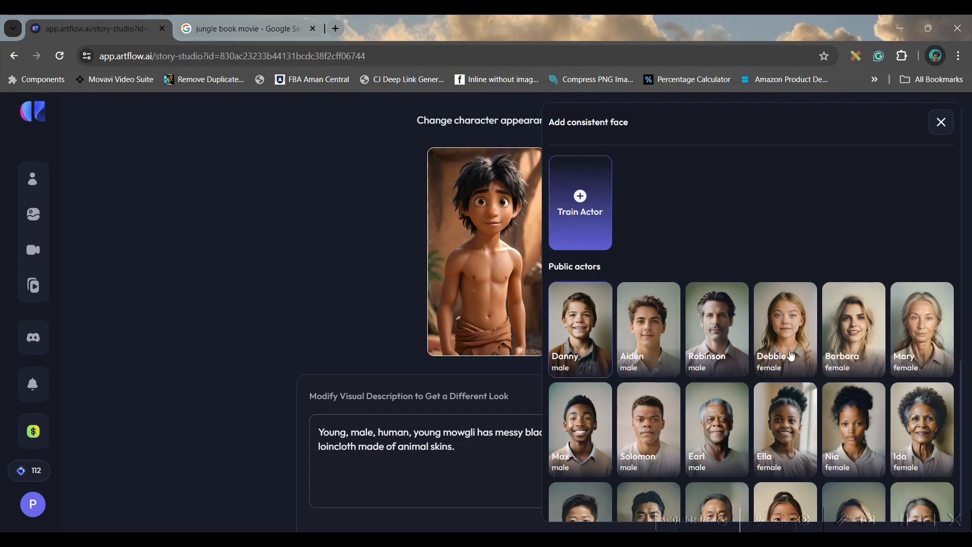
scroll(790, 440, down, 3)
scroll(603, 242, up, 3)
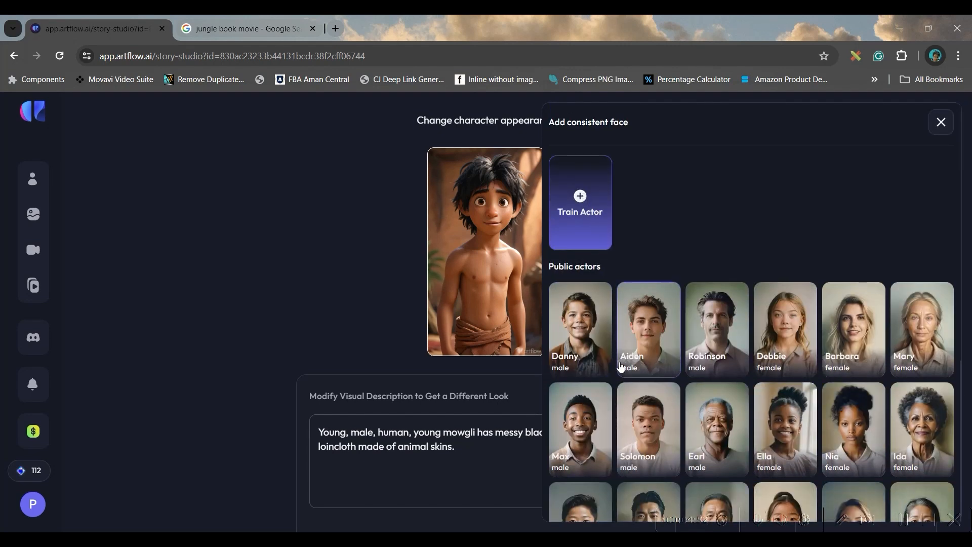
scroll(798, 423, down, 1)
scroll(798, 423, down, 3)
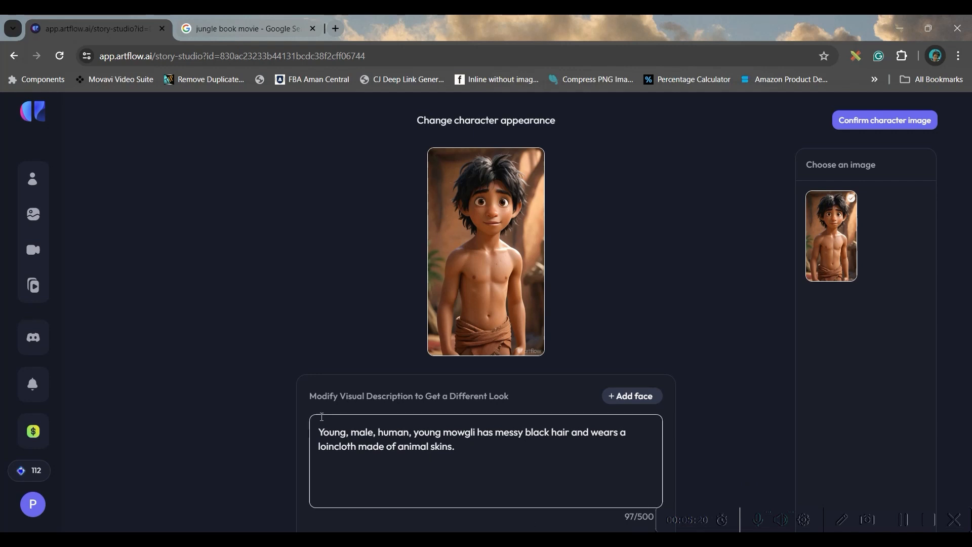
Step: Confirm Mowgli's existing character image and continue from the story characters to the story's shots
click(897, 121)
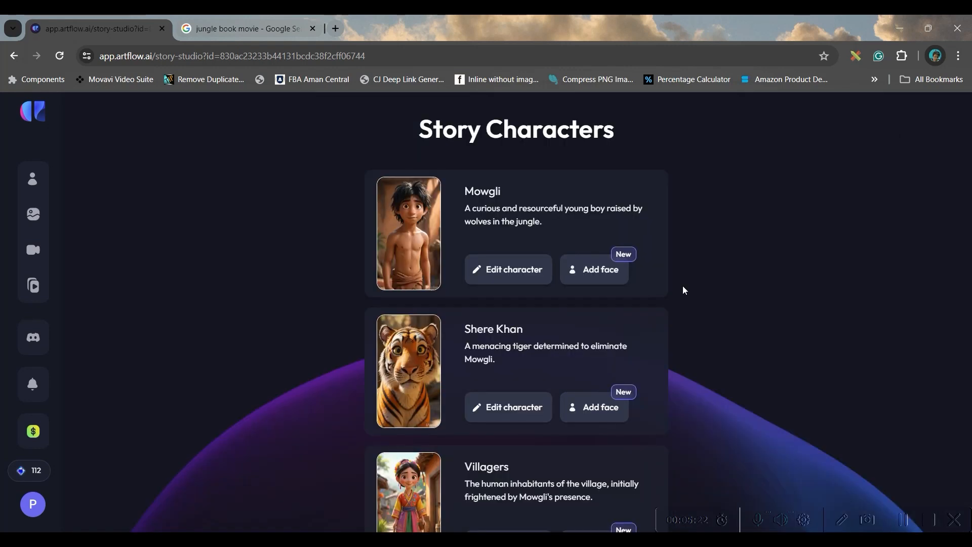
scroll(729, 347, down, 2)
click(548, 499)
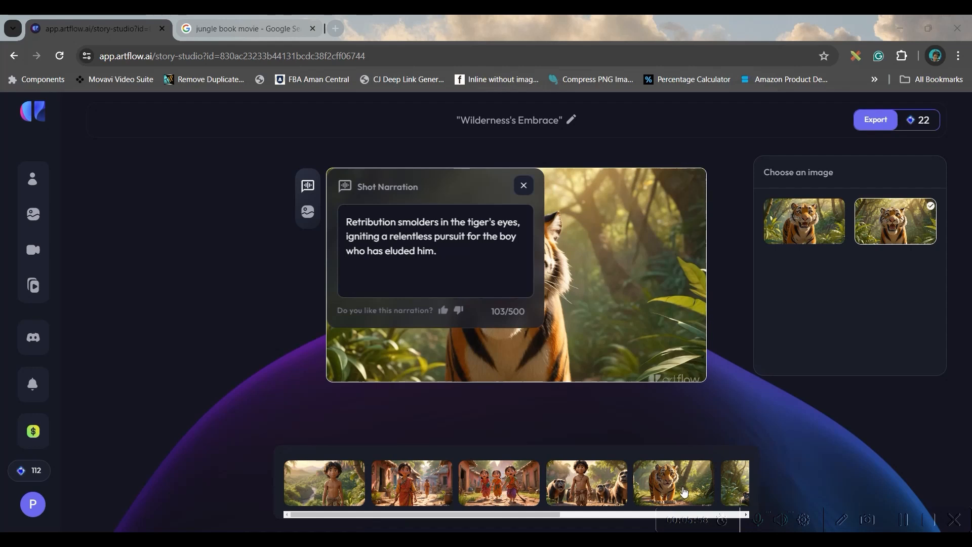
Step: Close the first shot's narration and try its alternative image before returning to the original image of Mowgli
click(328, 482)
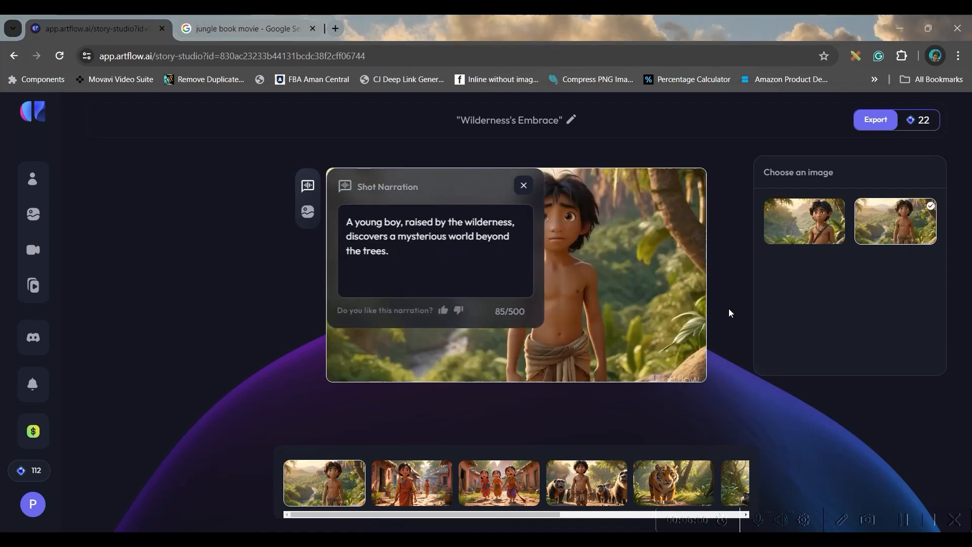
click(522, 186)
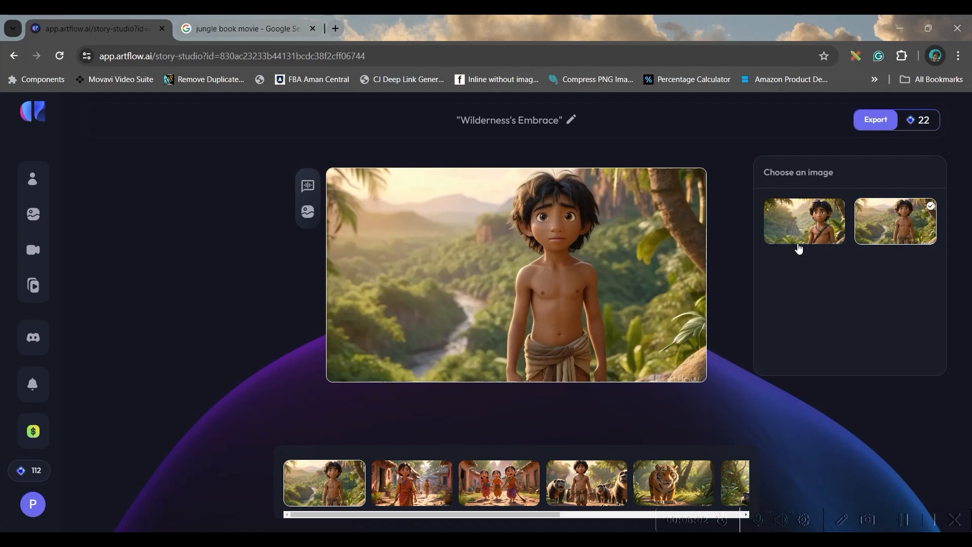
click(911, 227)
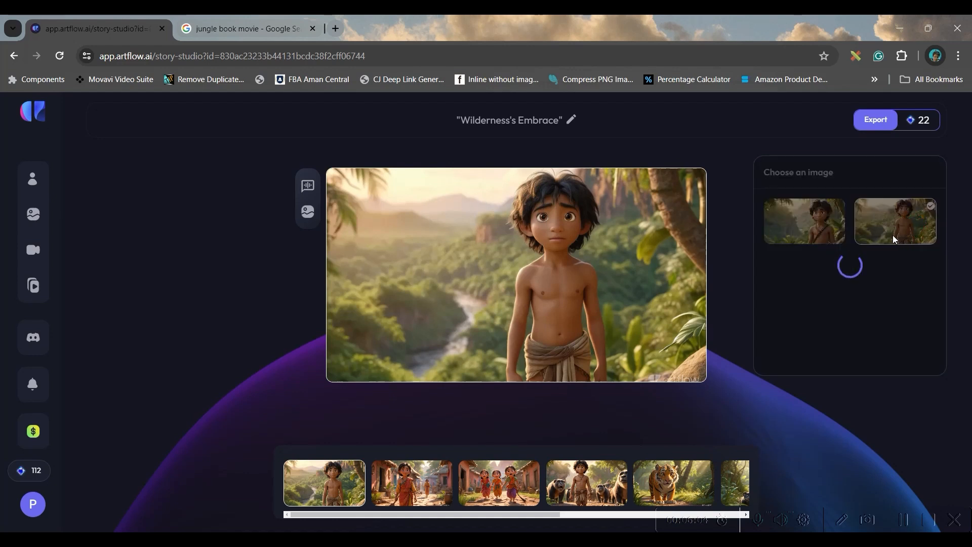
click(818, 231)
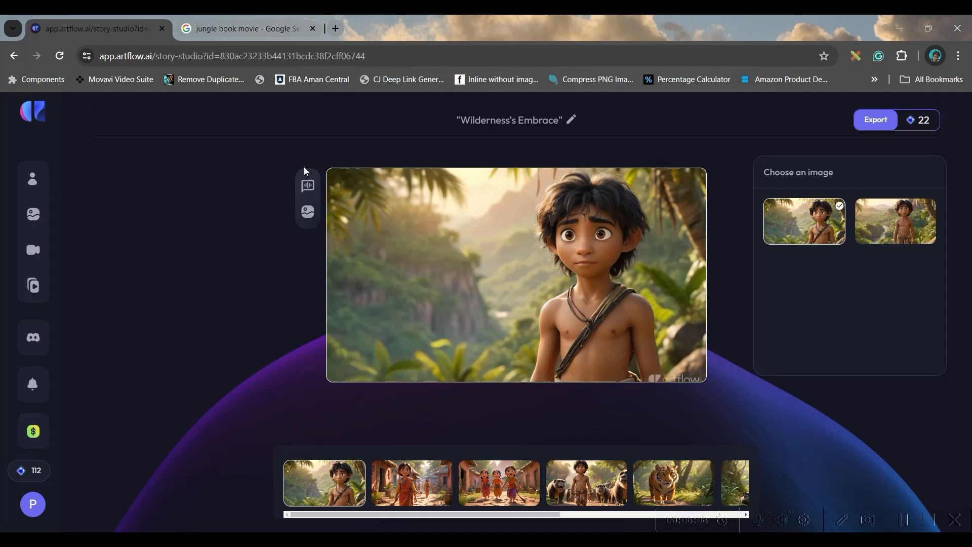
click(891, 226)
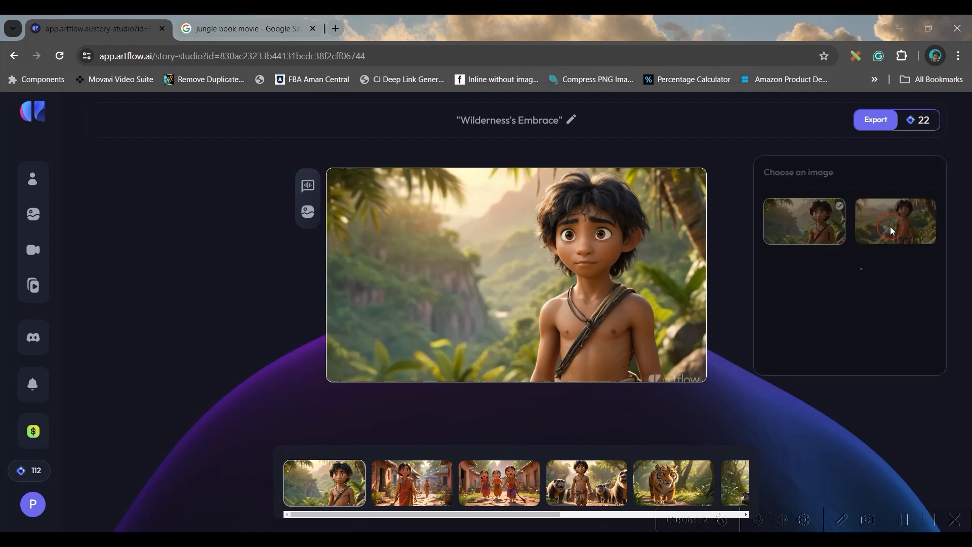
Step: Try the alternative image for the second shot in the village and return to the original one
click(405, 481)
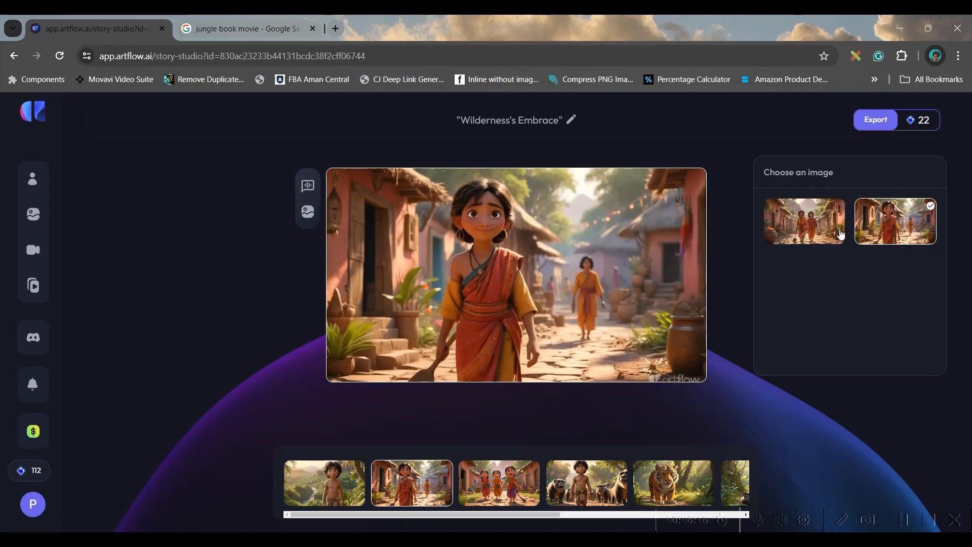
click(816, 225)
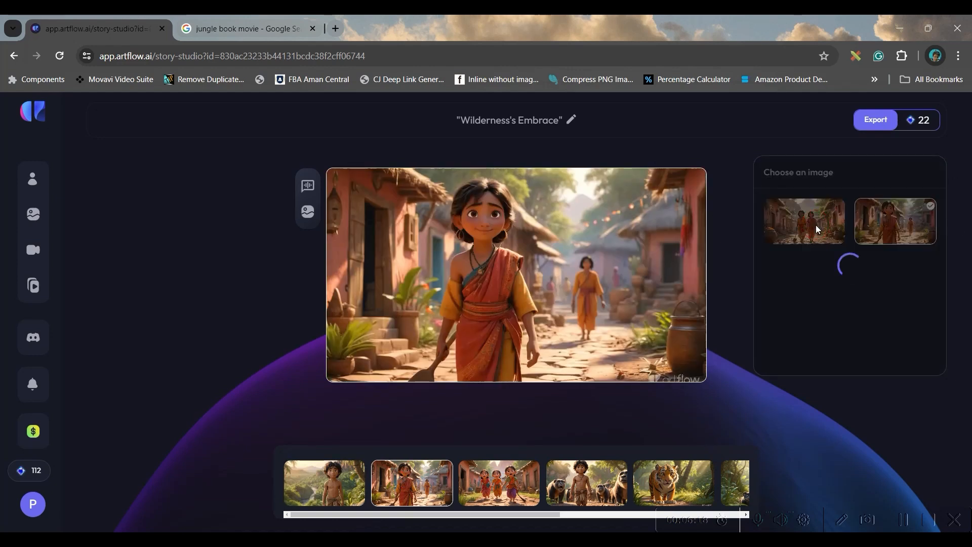
click(917, 221)
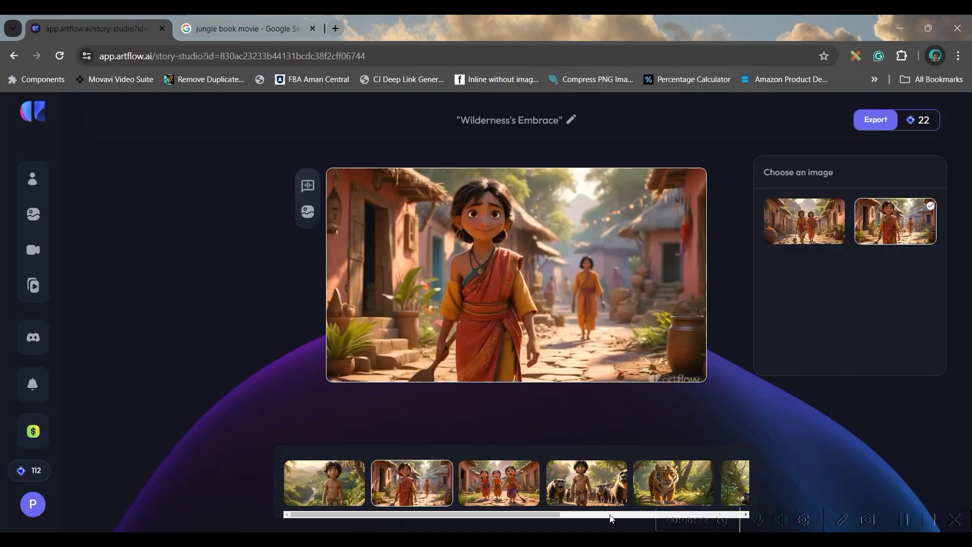
Step: Look through the remaining shots and open the narration of the second shot in the village
drag(559, 514, 743, 515)
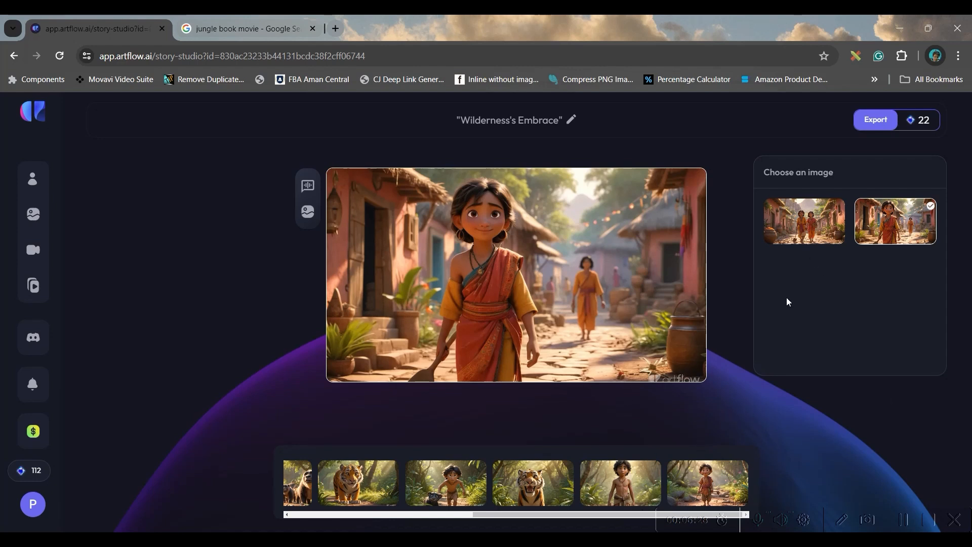
click(309, 189)
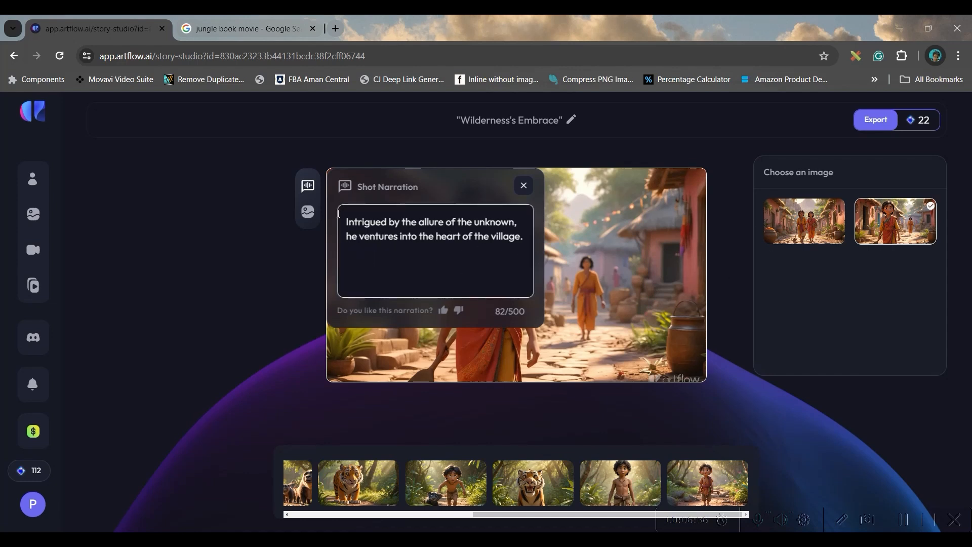
Step: Check the character, activity and background settings for regenerating the second village shot's image, and close them
click(308, 212)
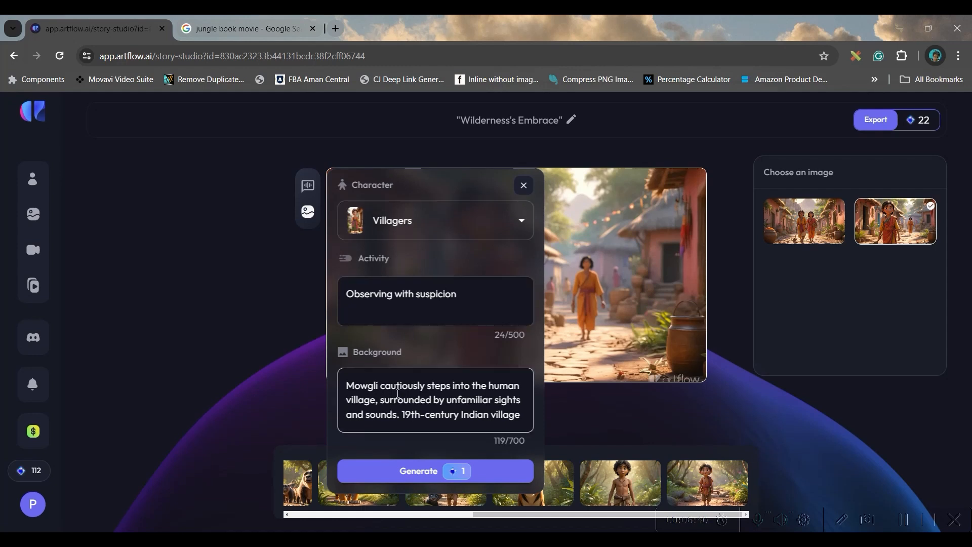
scroll(418, 458, down, 1)
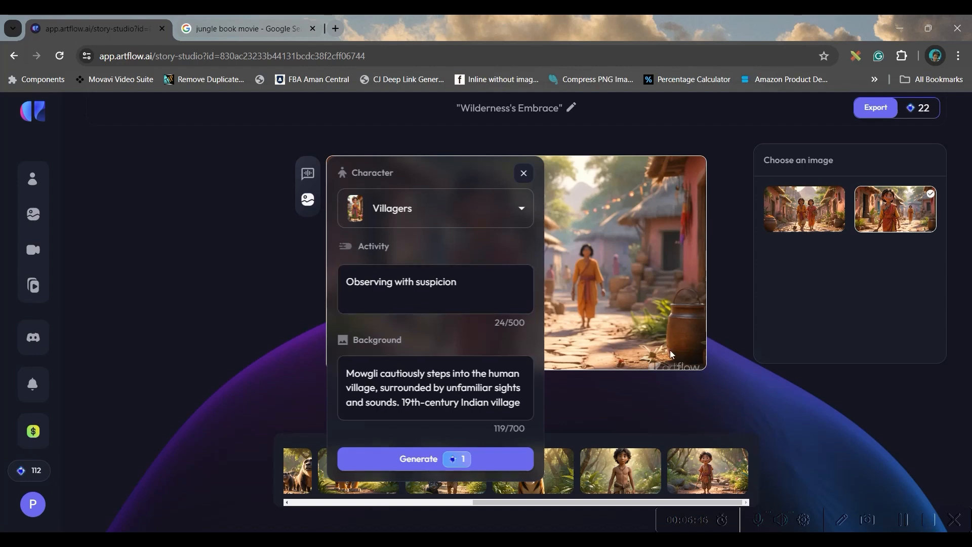
mouse_move(459, 465)
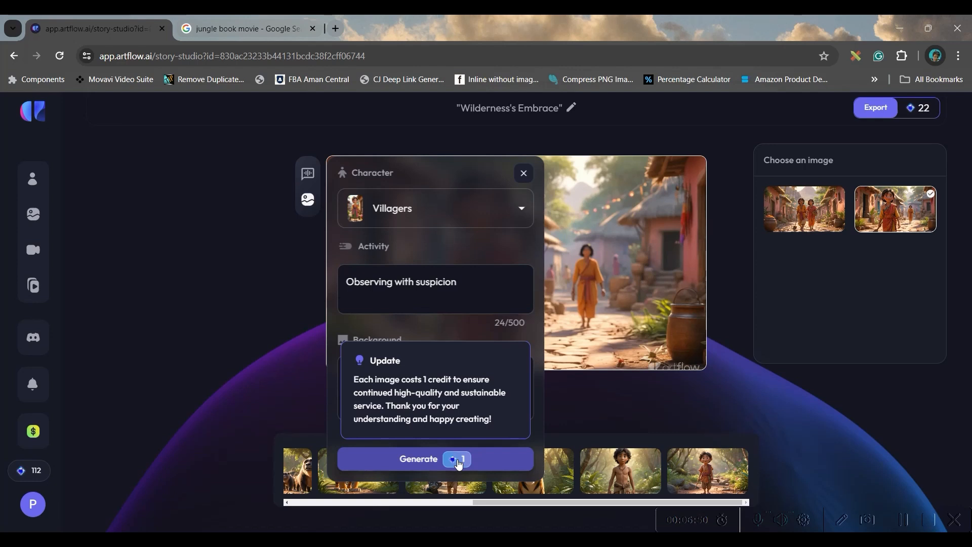
click(768, 412)
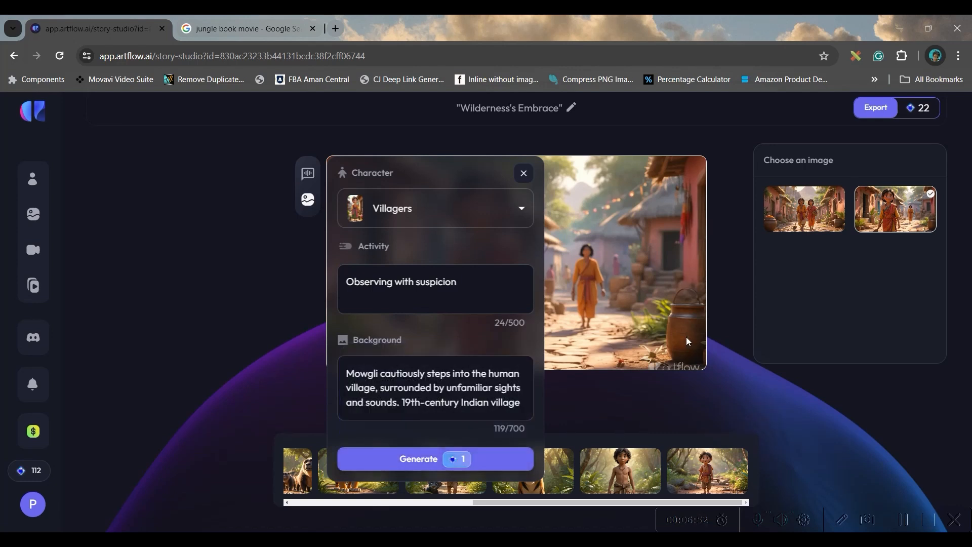
click(524, 174)
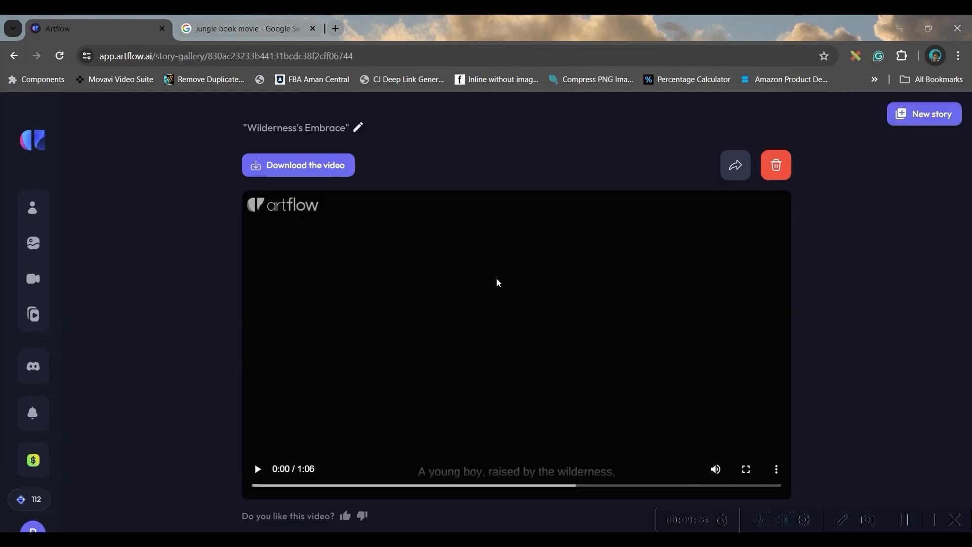
Step: Play the exported story video "Wilderness's Embrace" and download it
click(257, 467)
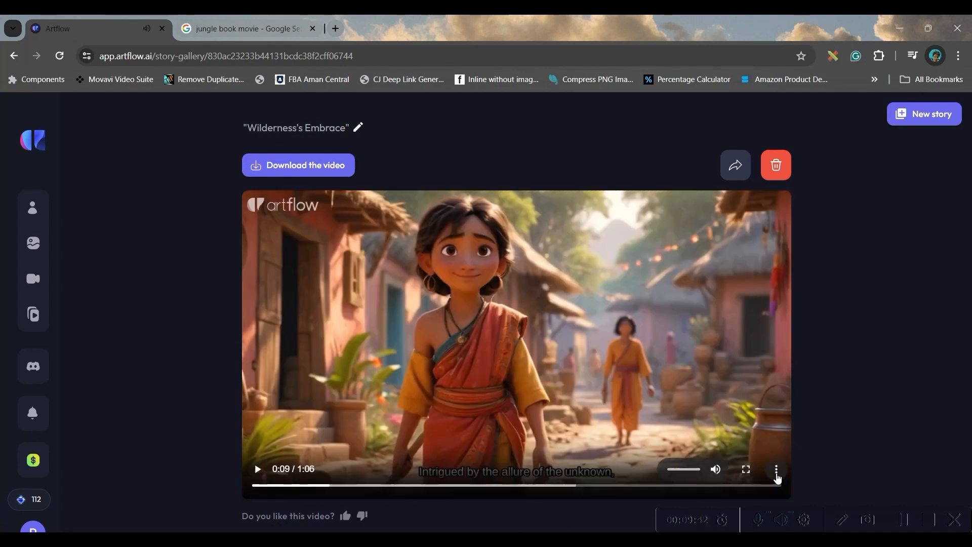
click(777, 471)
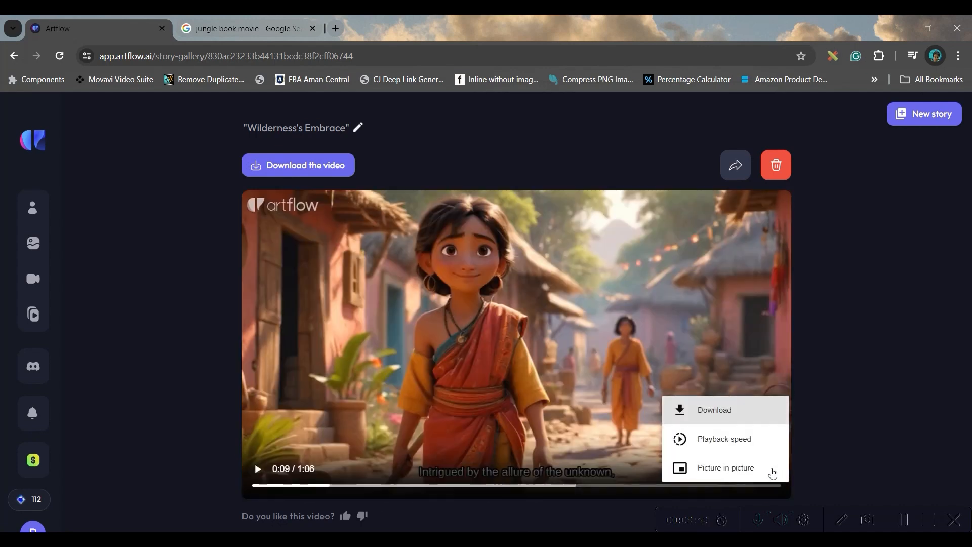
click(304, 171)
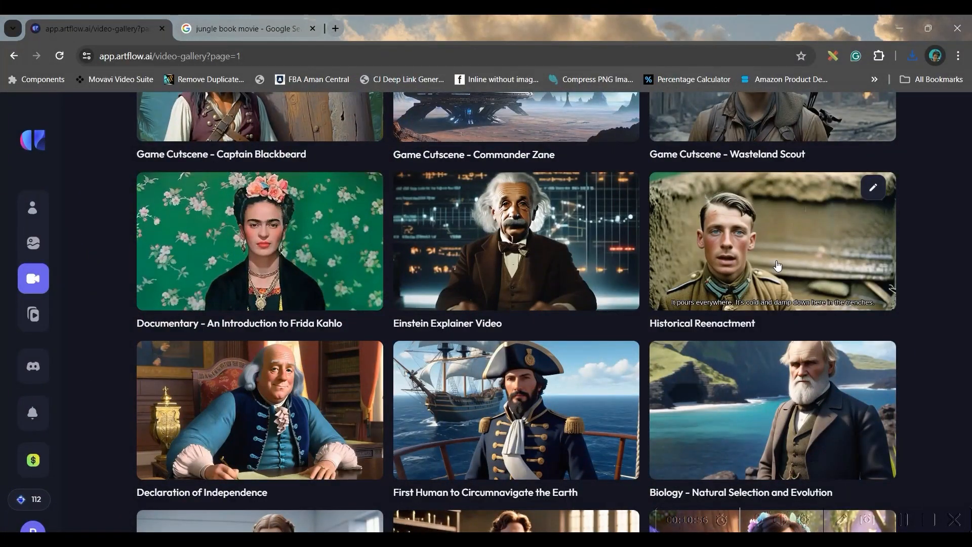
Step: Look through the showcase videos and templates in the video gallery
scroll(718, 302, up, 5)
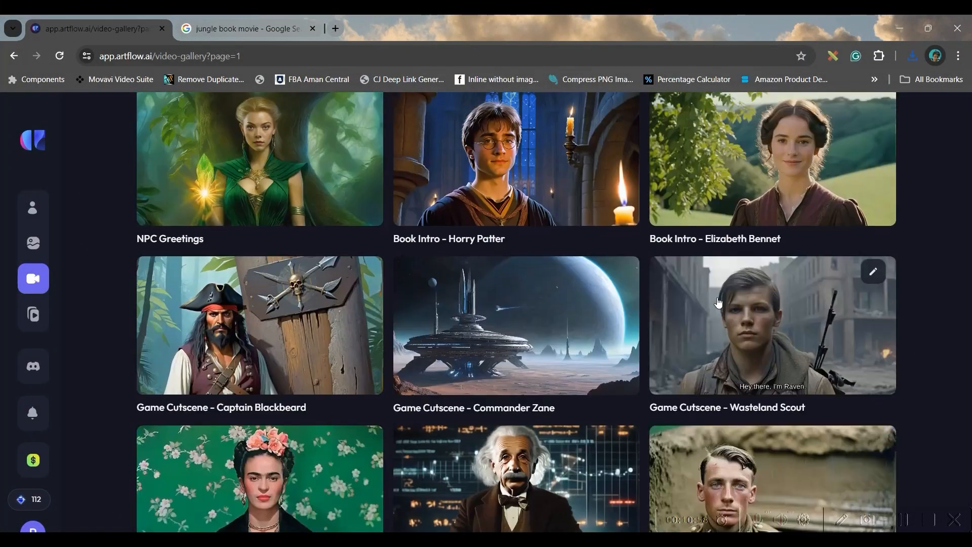
scroll(718, 303, up, 5)
scroll(728, 314, up, 6)
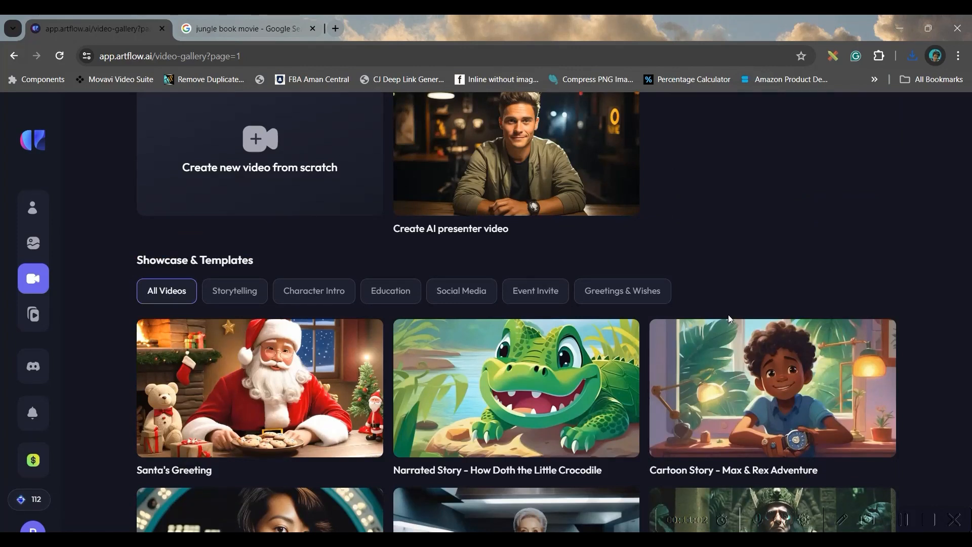
scroll(820, 415, down, 4)
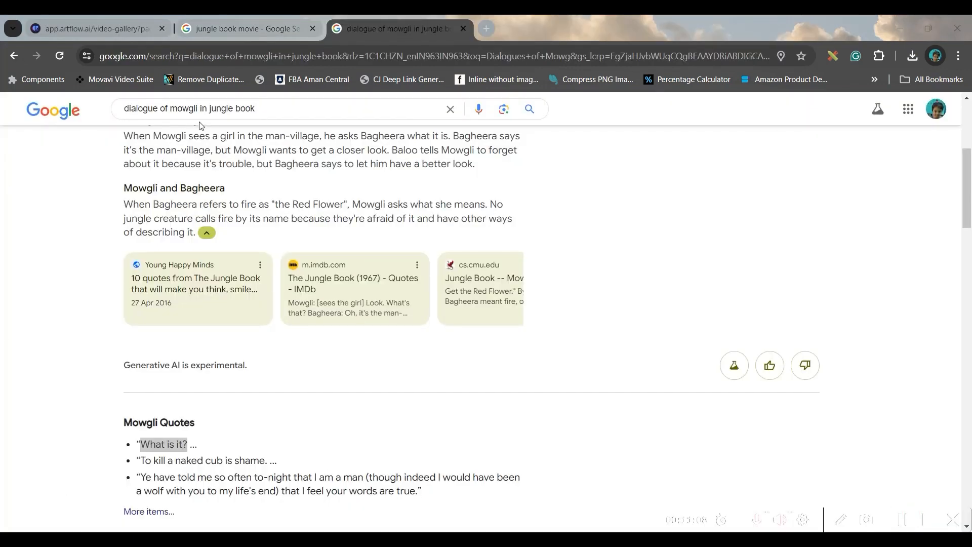
Step: Pick the line "What is it?" from the Mowgli quotes on Google and start a new video from scratch in Artflow
scroll(164, 441, down, 3)
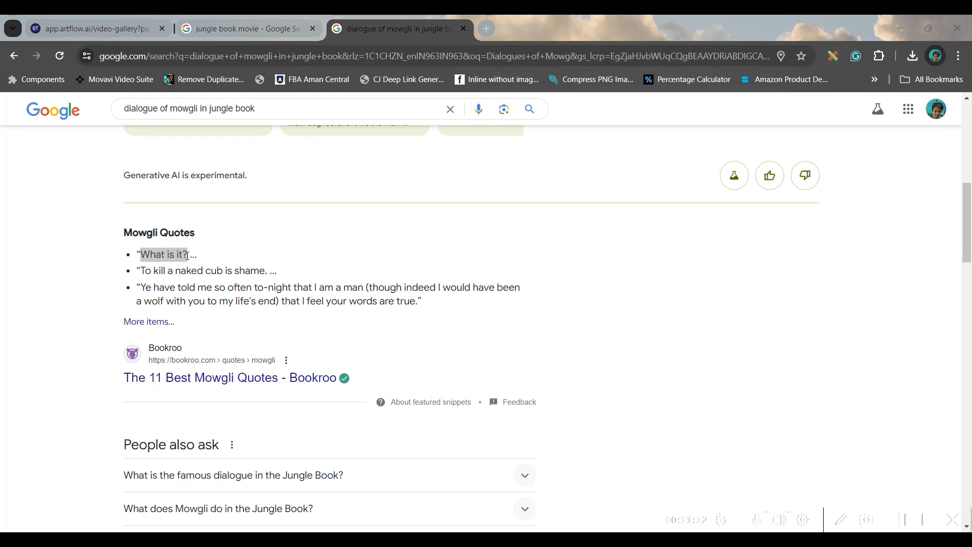
drag(187, 256, 140, 255)
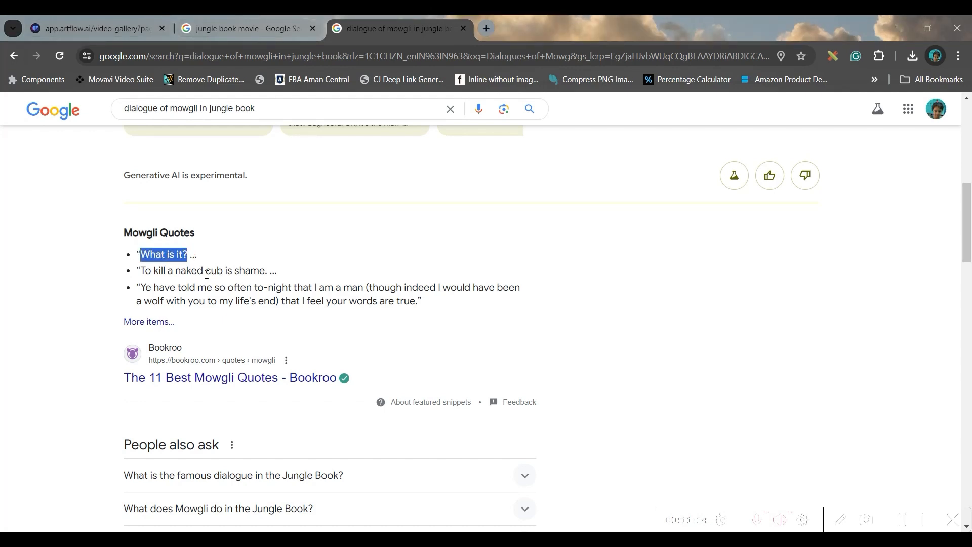
click(127, 32)
scroll(434, 244, up, 5)
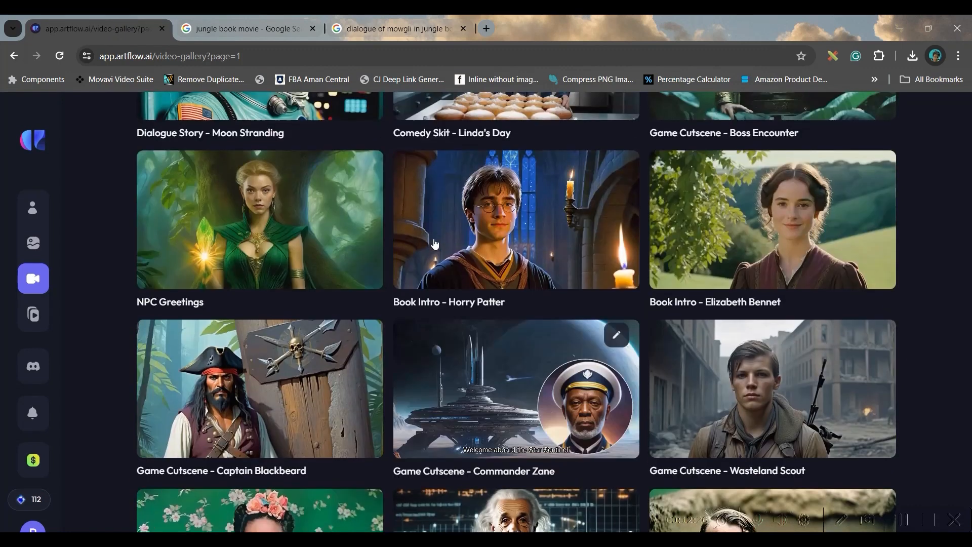
scroll(434, 244, up, 10)
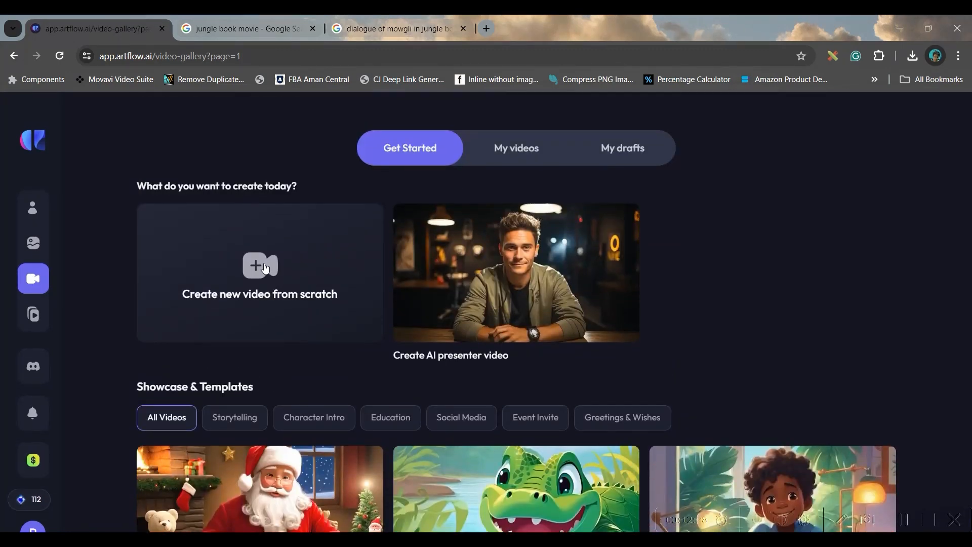
click(264, 267)
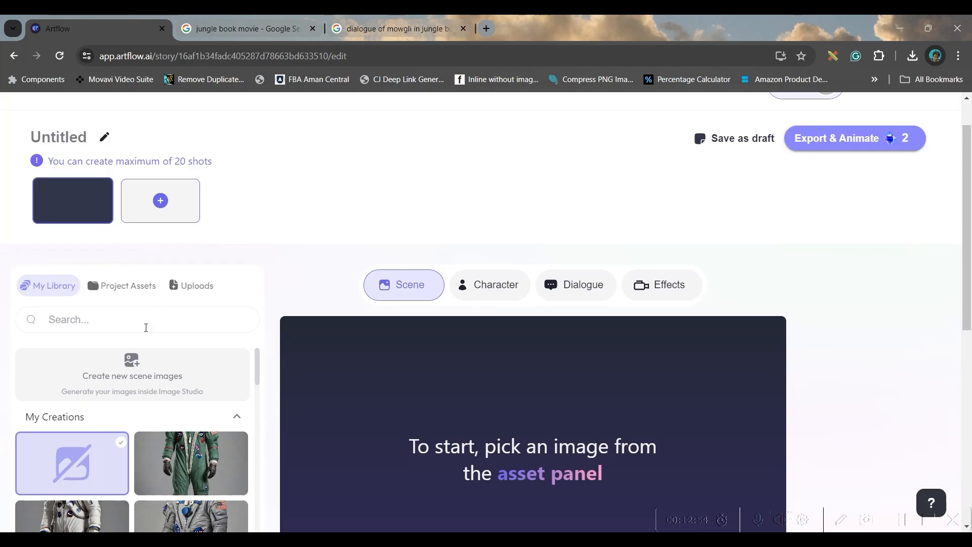
Step: Upload the image Snapshot_3.PNG and use it as the scene of the first shot
click(210, 288)
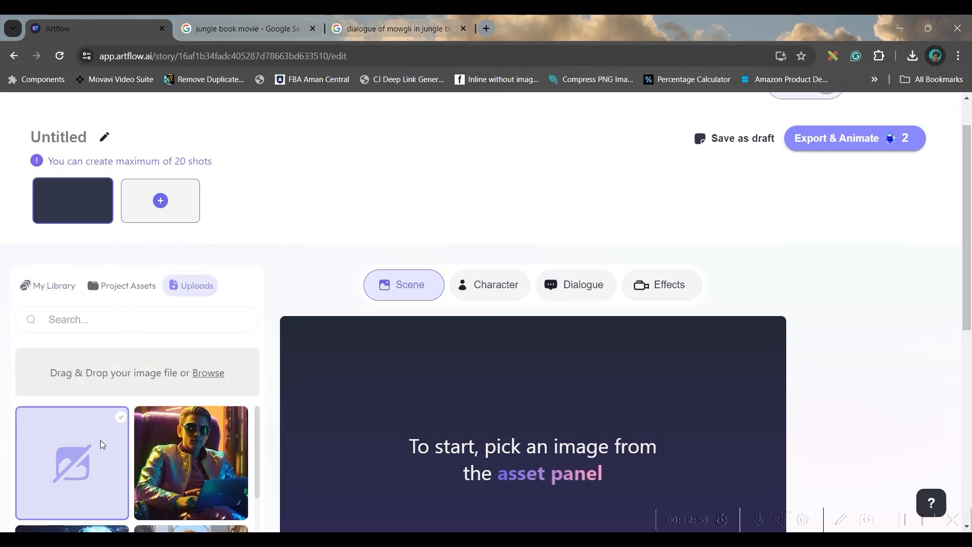
click(215, 373)
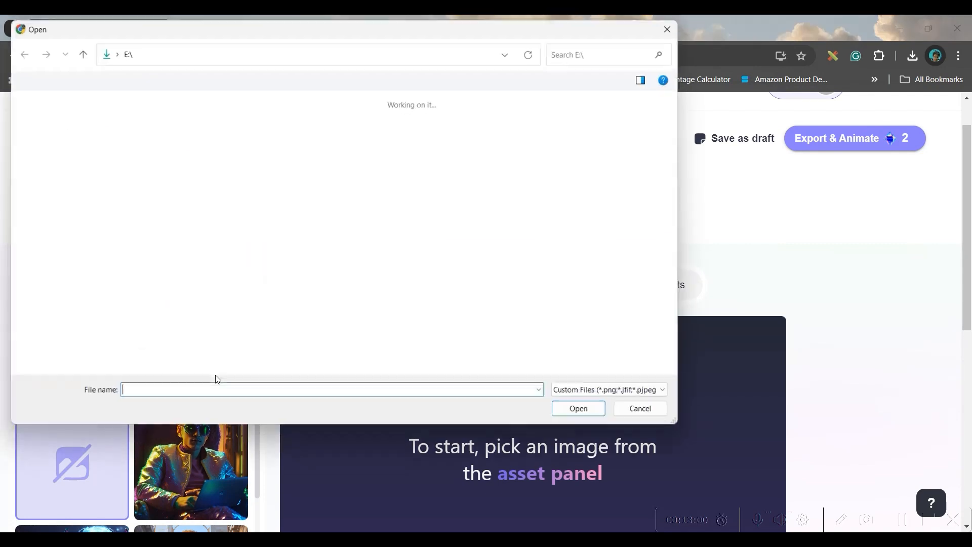
click(265, 154)
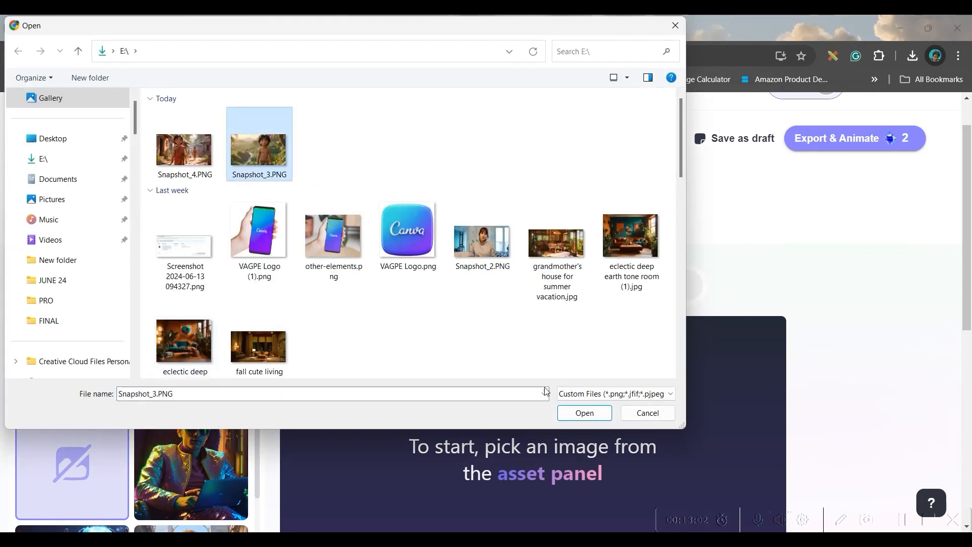
click(592, 418)
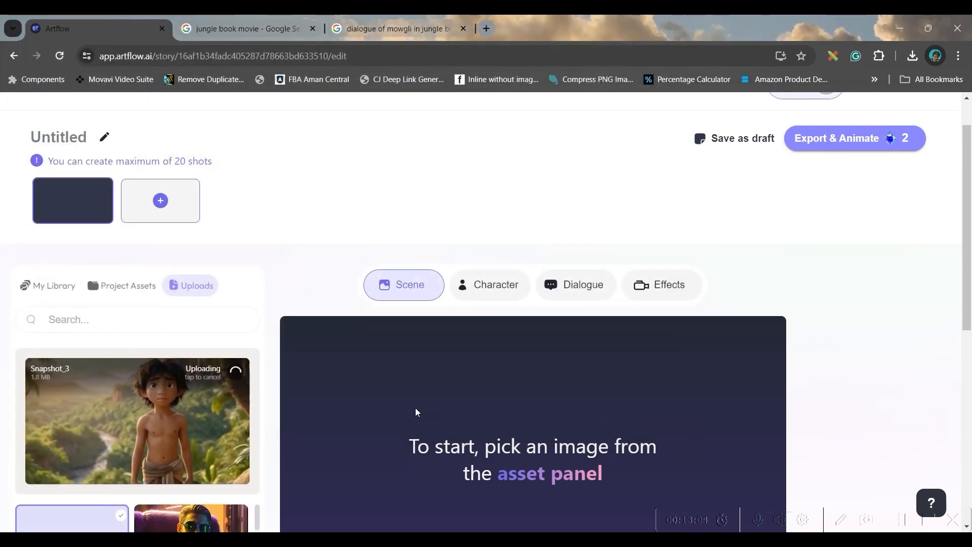
scroll(455, 408, down, 2)
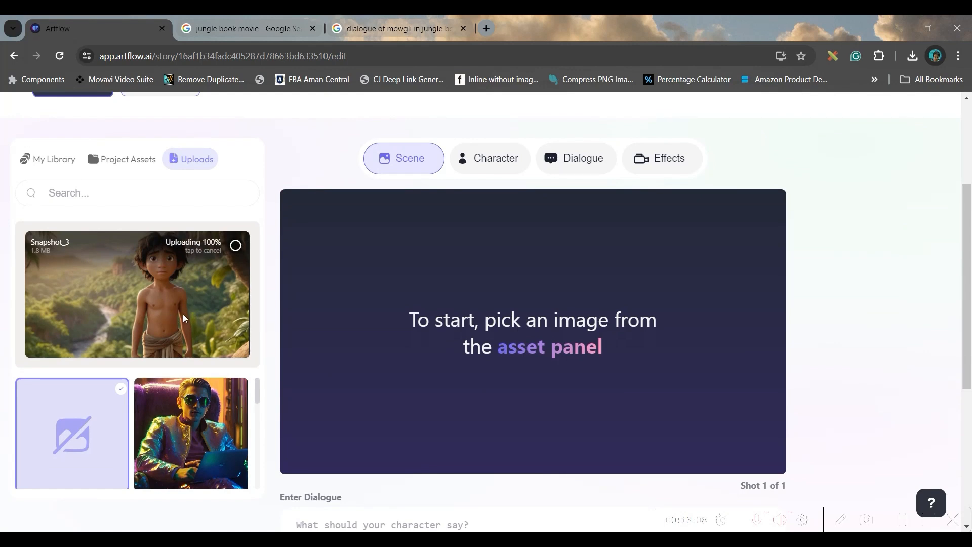
click(153, 342)
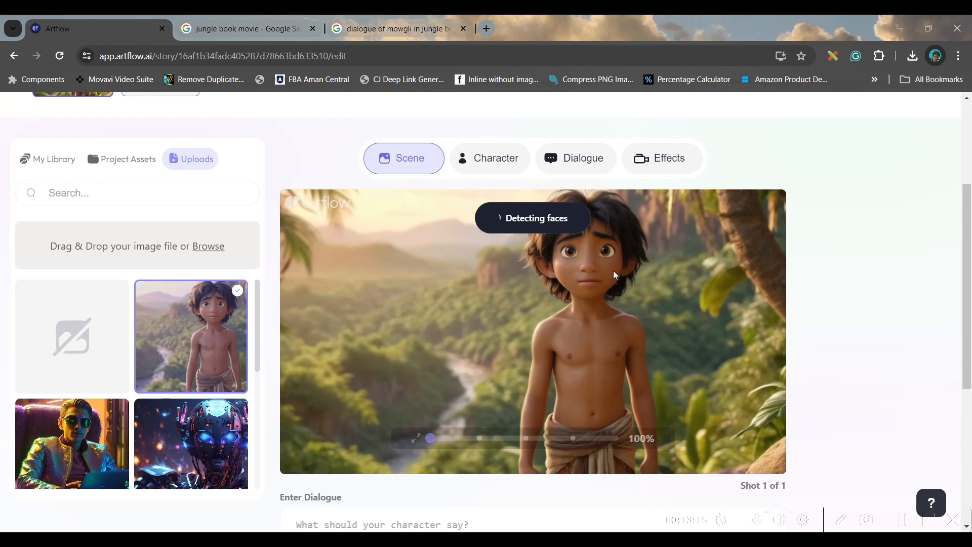
Step: Open the shot's dialogue settings and list all available voices
click(568, 158)
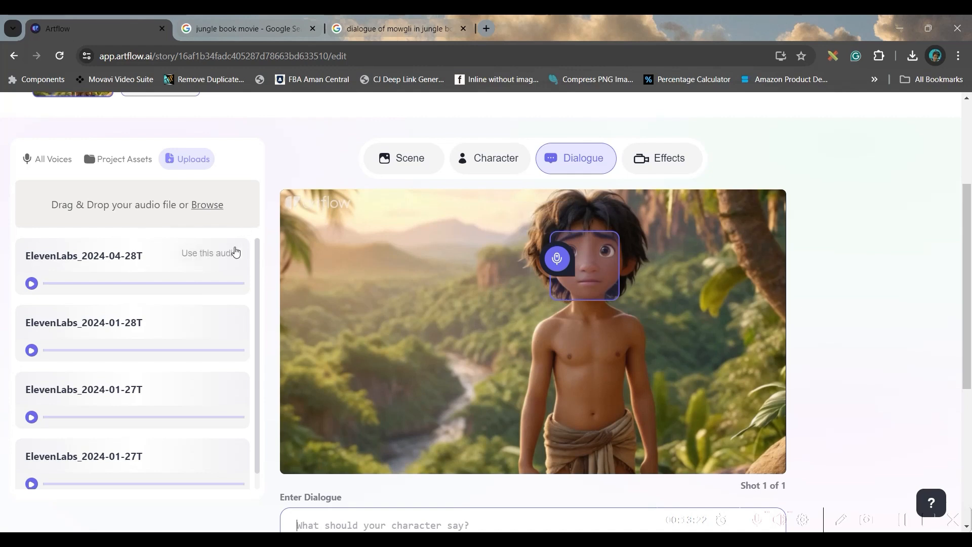
click(123, 160)
click(51, 161)
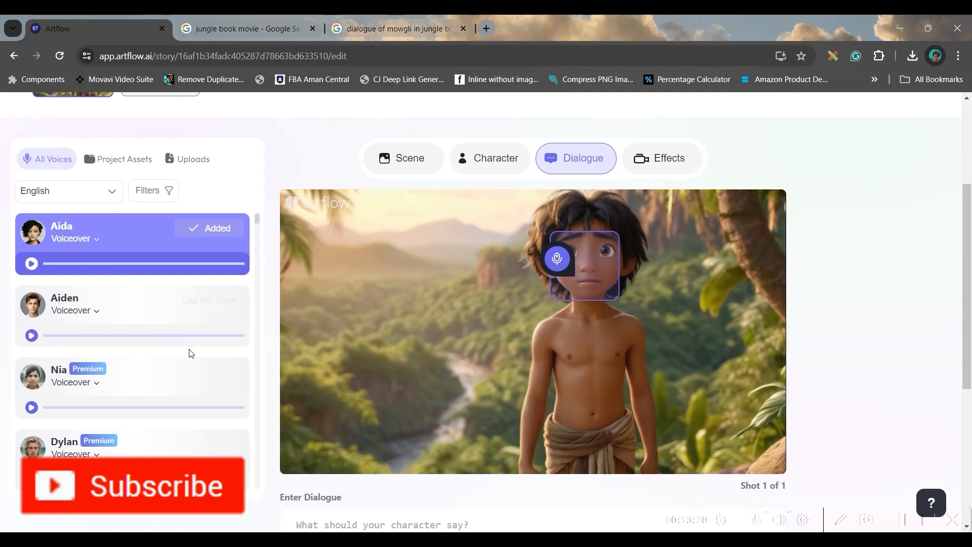
Step: Enter the Mowgli quote "What is it? ..." as the shot's dialogue
scroll(520, 285, down, 5)
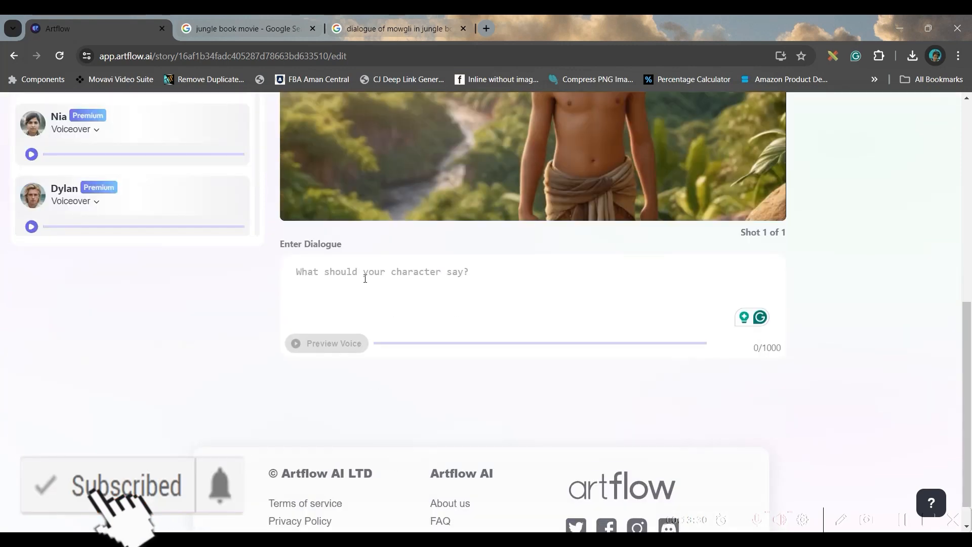
drag(395, 28, 243, 28)
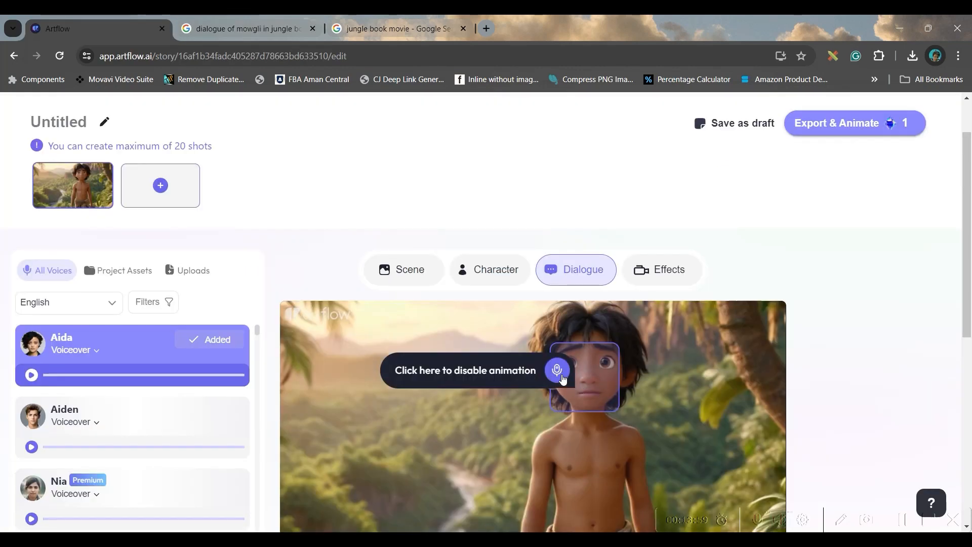
scroll(557, 372, down, 5)
scroll(547, 355, up, 5)
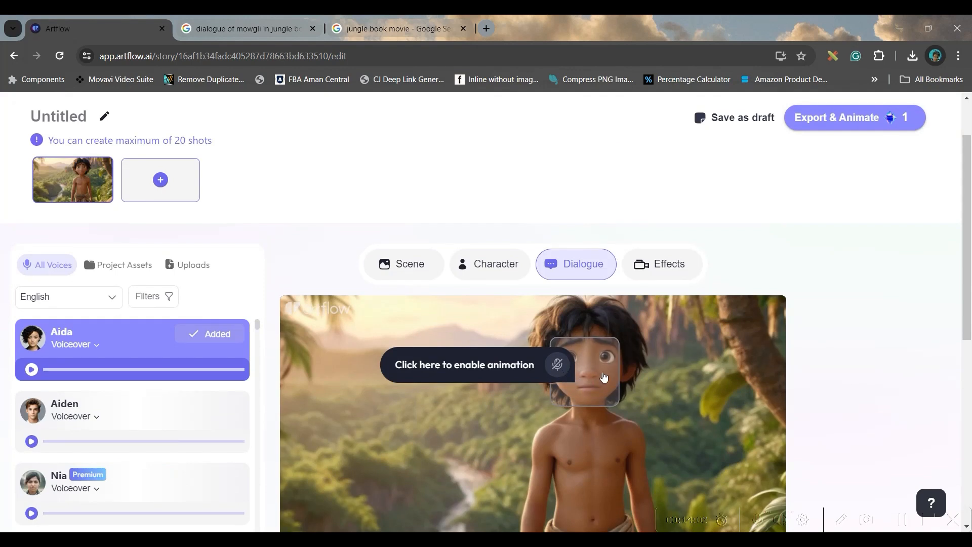
scroll(557, 362, down, 5)
scroll(572, 382, up, 3)
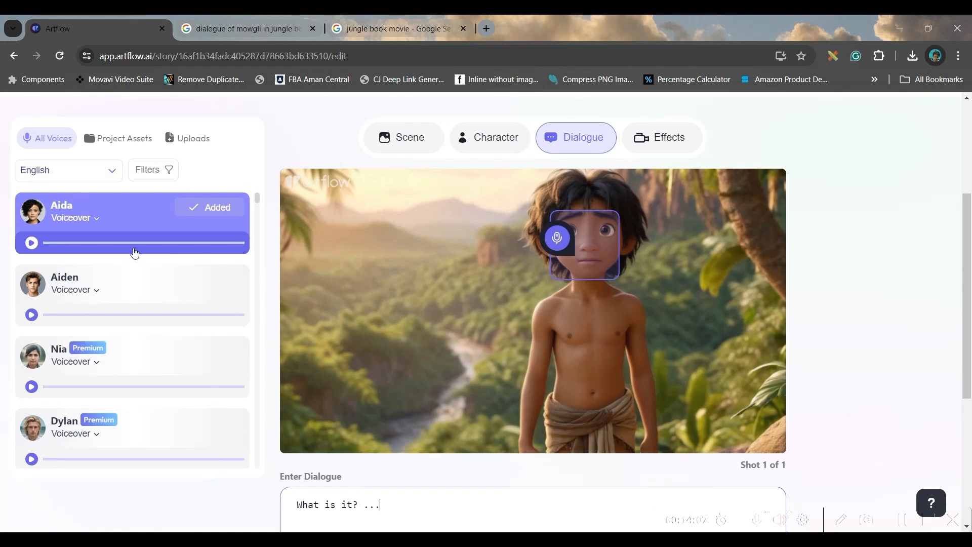
Step: Listen to voice samples from the English voices and use the Elliot voice for Mowgli's dialogue
click(32, 315)
scroll(60, 434, down, 10)
scroll(108, 319, up, 7)
click(133, 307)
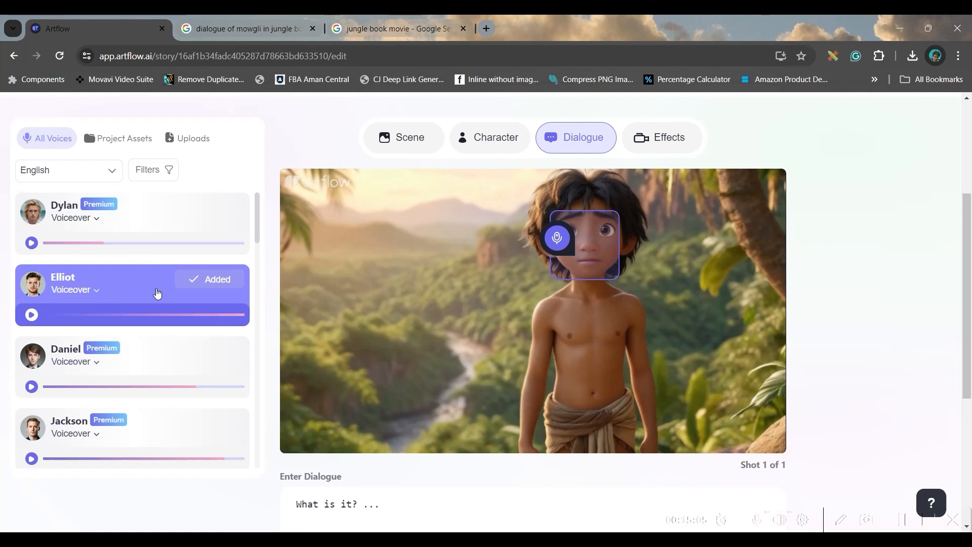
Step: Change the shot's dialogue to "What is it? It seems to be a wonderland!" and preview its voice
scroll(395, 339, down, 5)
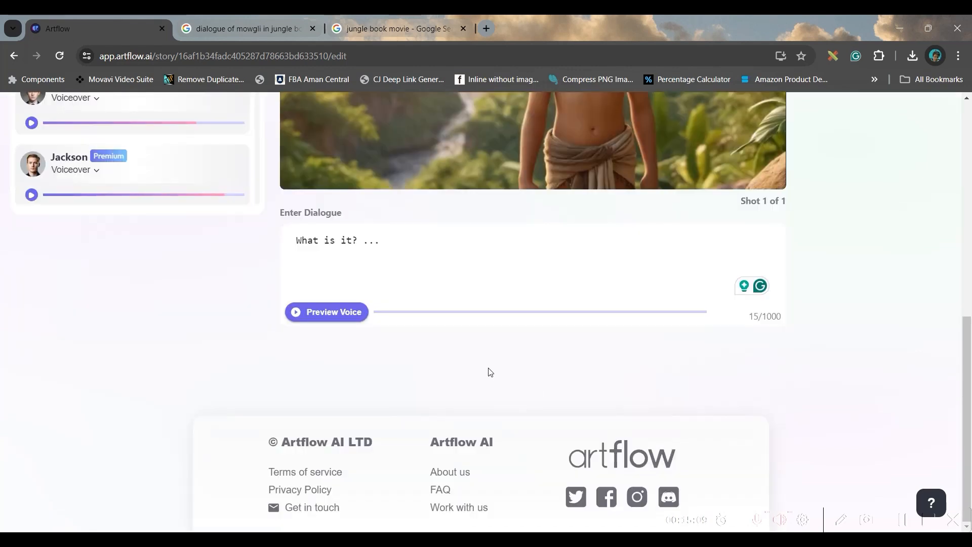
click(349, 315)
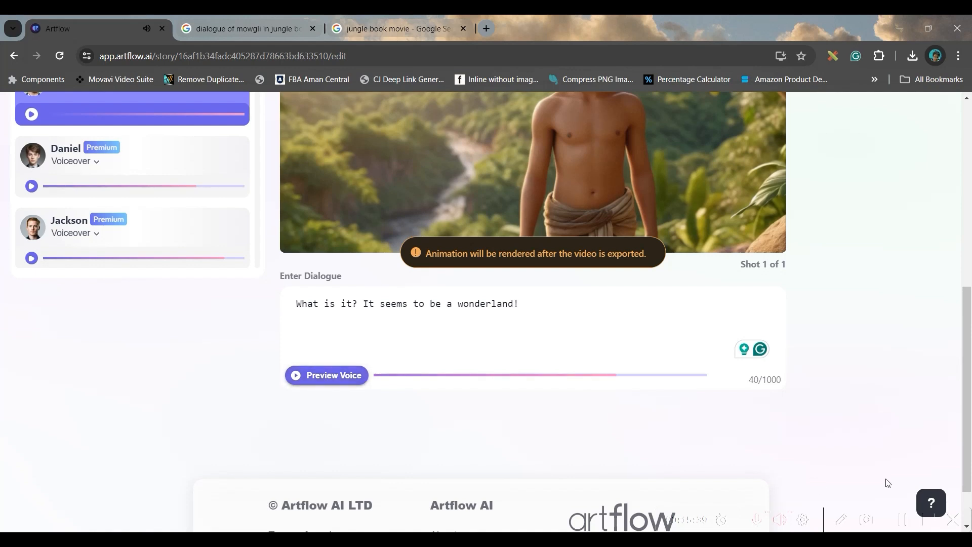
Step: Export and animate the single-shot talking Mowgli story
scroll(825, 419, up, 5)
mouse_move(846, 113)
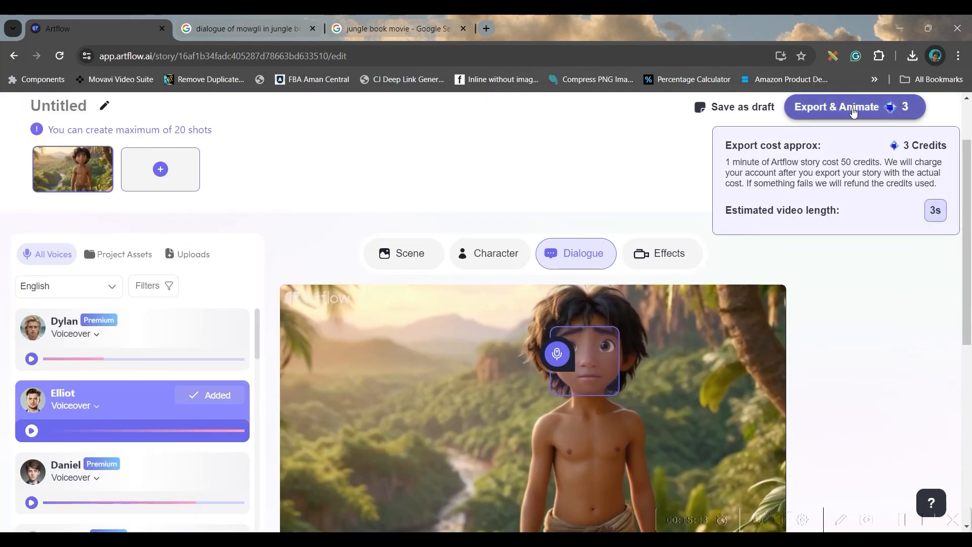
click(850, 109)
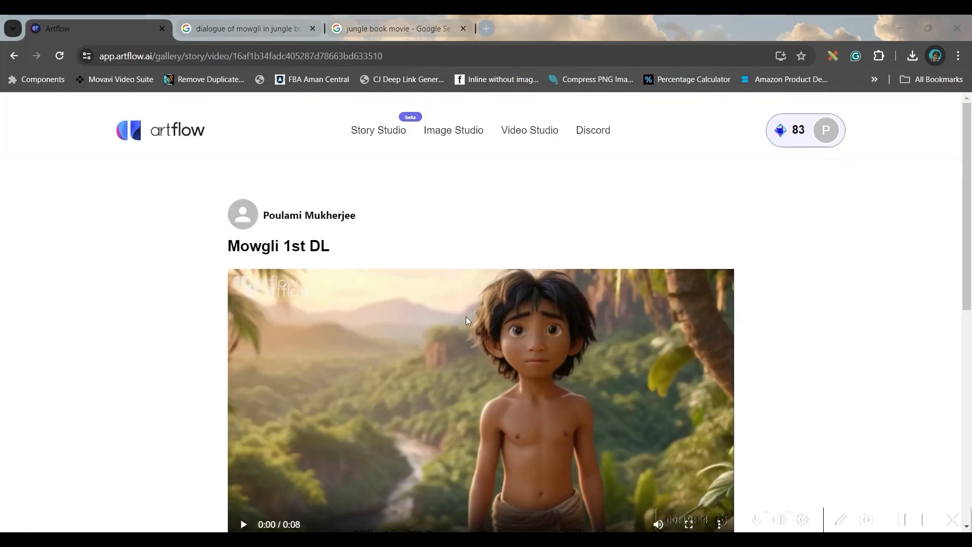
Step: Download the exported "Mowgli 1st DL" video without closed captions
scroll(347, 432, down, 5)
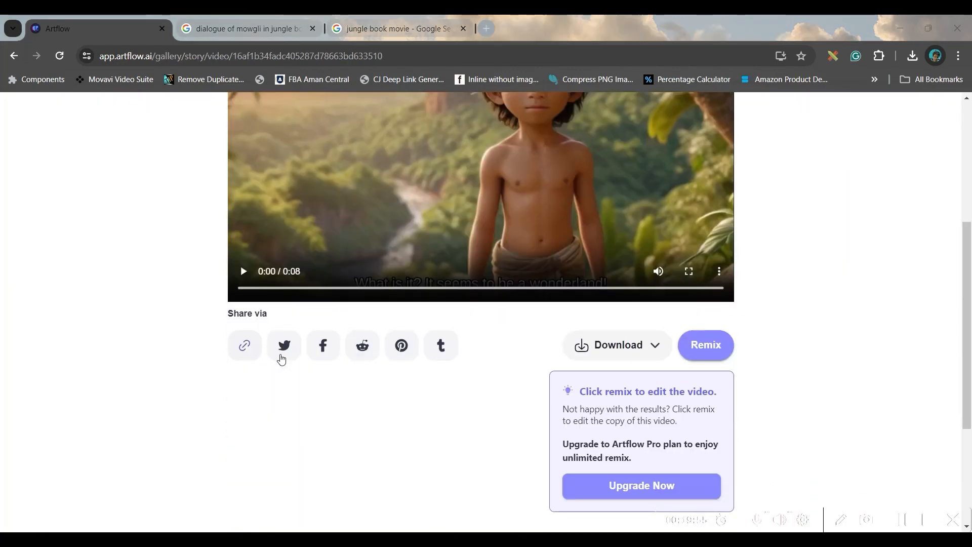
click(614, 345)
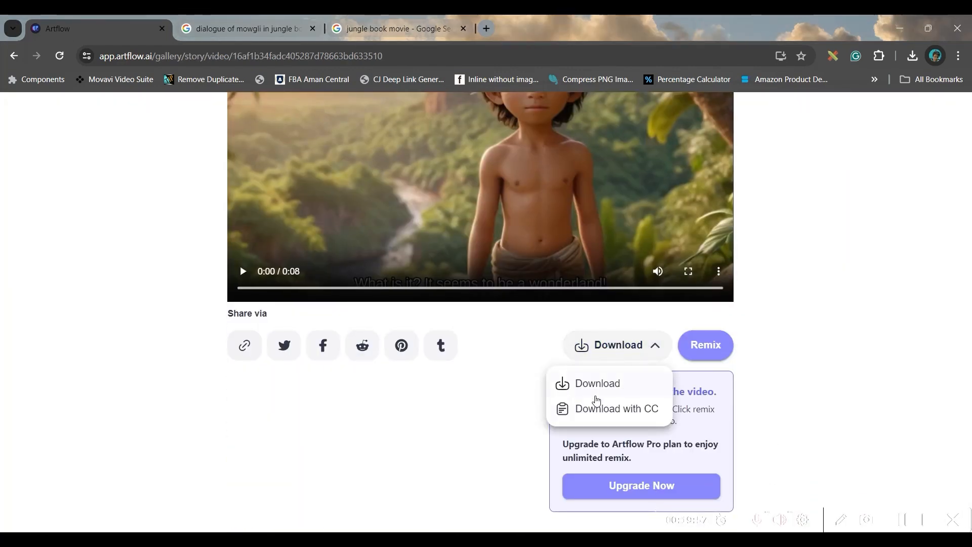
click(604, 391)
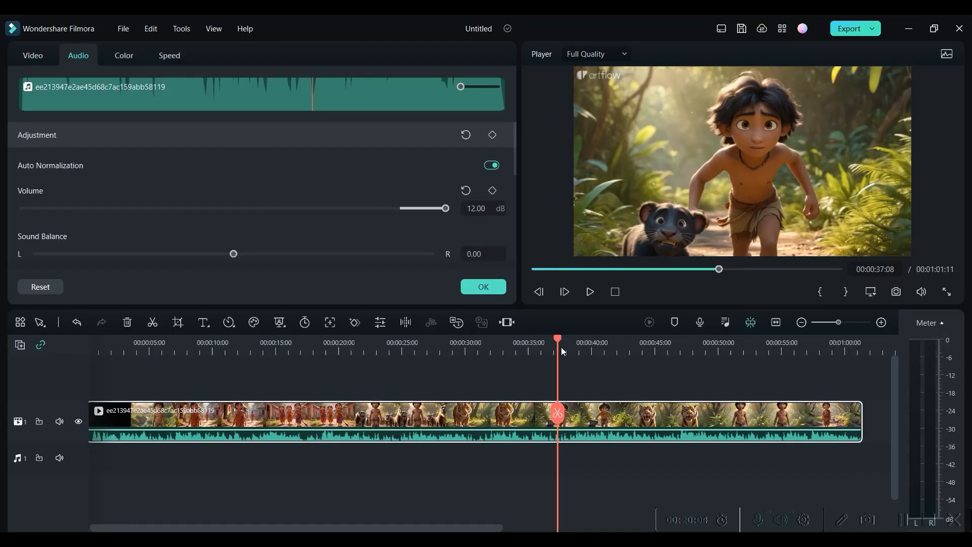
Step: In Filmora, split the story video at 00:00:05:08 and import the Mowgli clip 16af1b34fadc405287d78663bd633510.mp4
drag(563, 352, 2, 346)
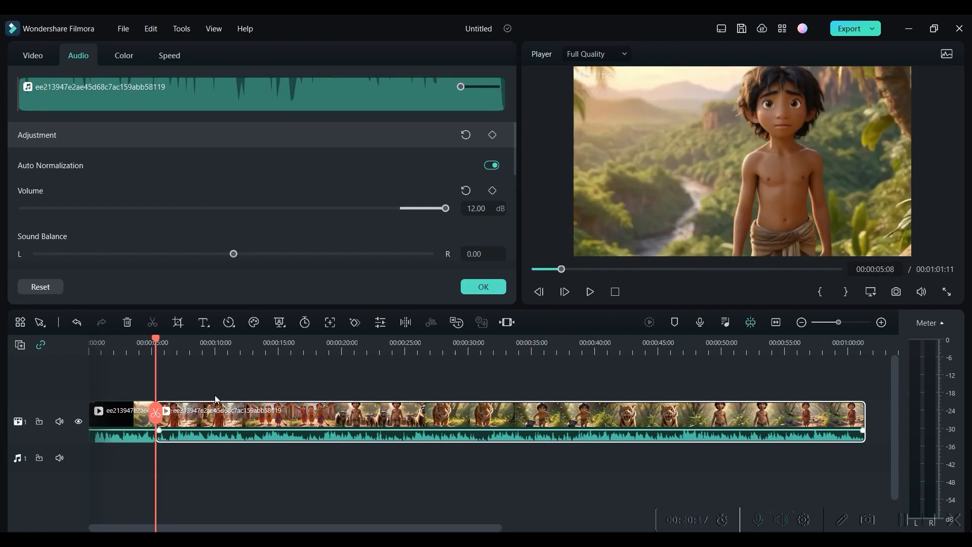
click(215, 383)
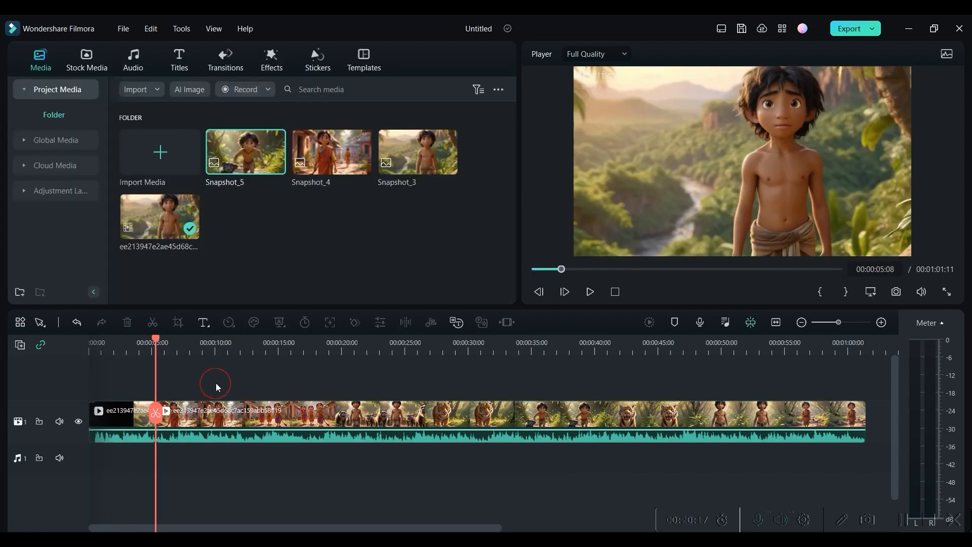
click(190, 162)
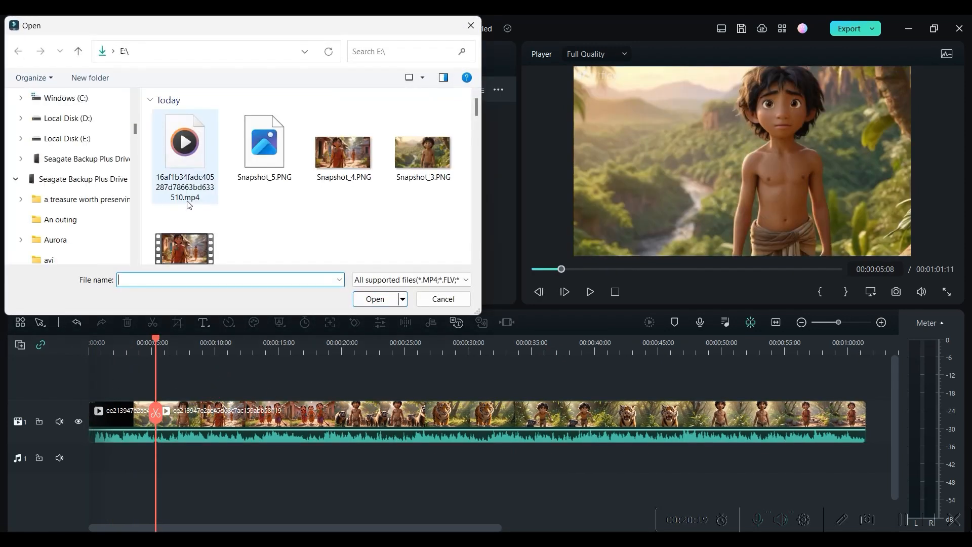
click(189, 204)
click(377, 299)
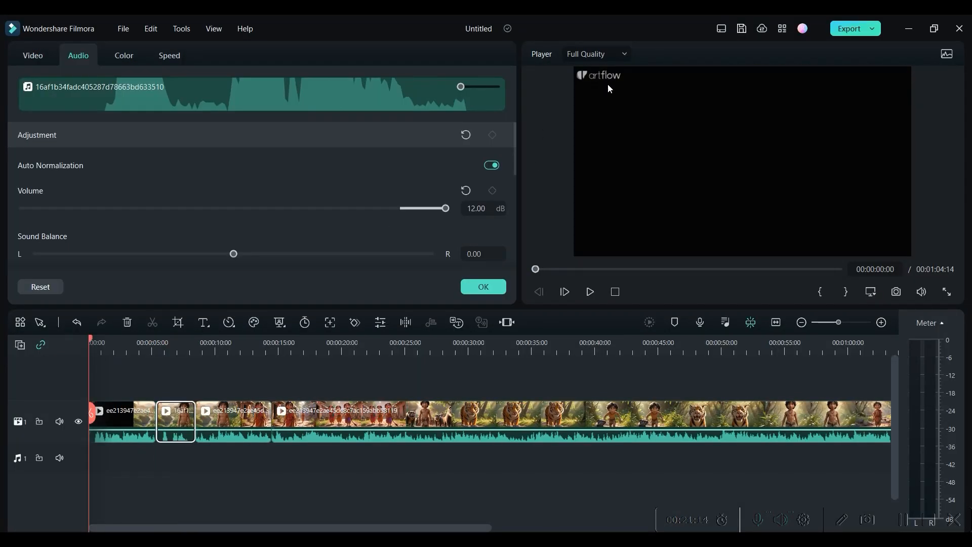
Step: Add the basic Mosaic video effect on a track above the clips and stretch it along the timeline to cover the Artflow watermark
click(427, 378)
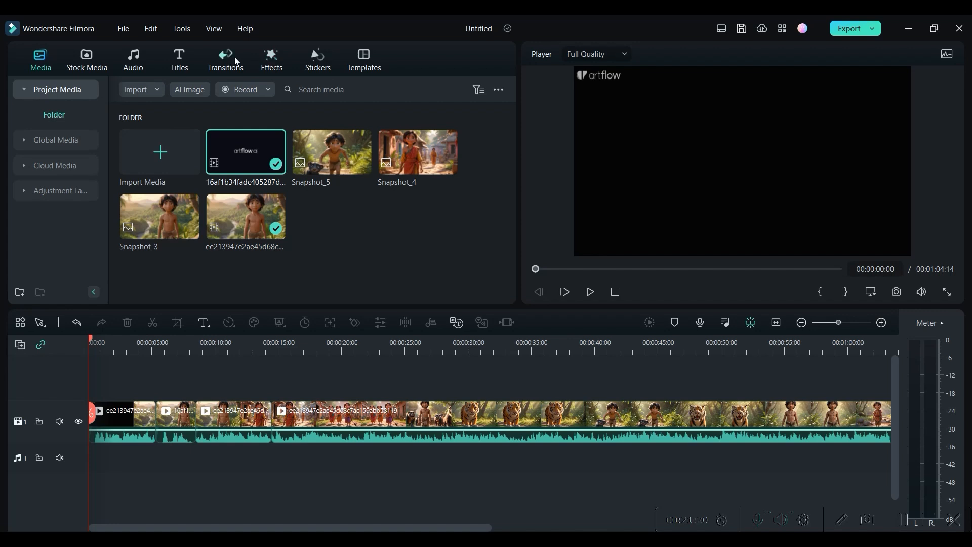
click(276, 59)
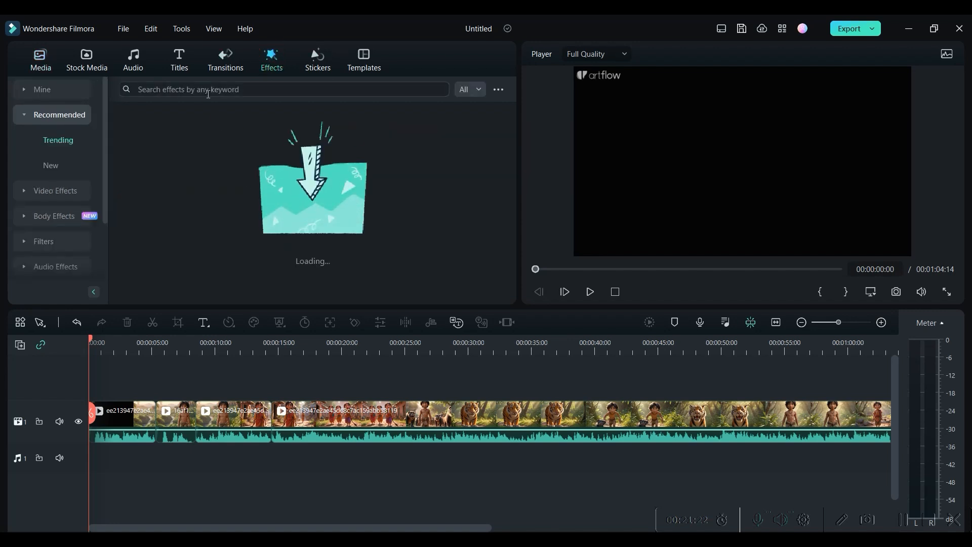
click(54, 190)
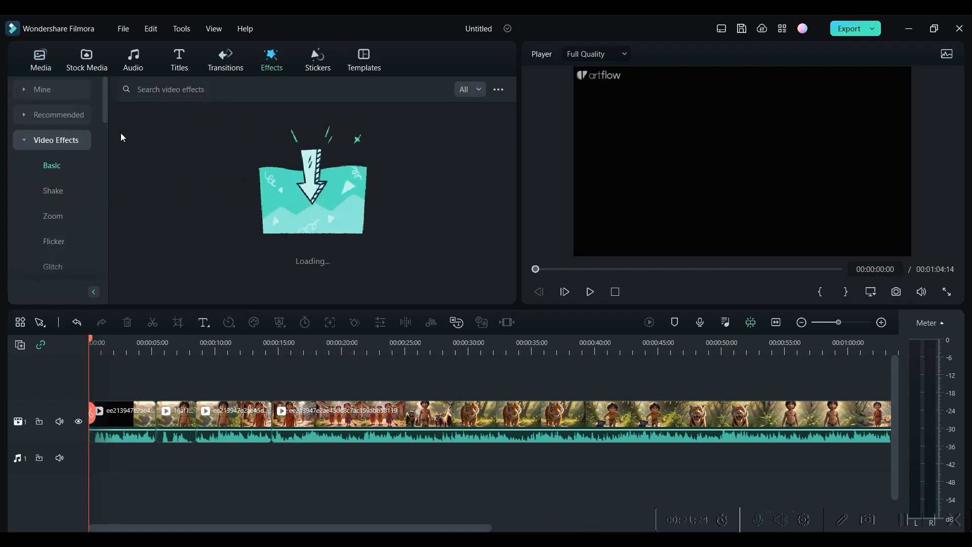
click(156, 90)
drag(160, 152, 96, 393)
drag(150, 408, 890, 408)
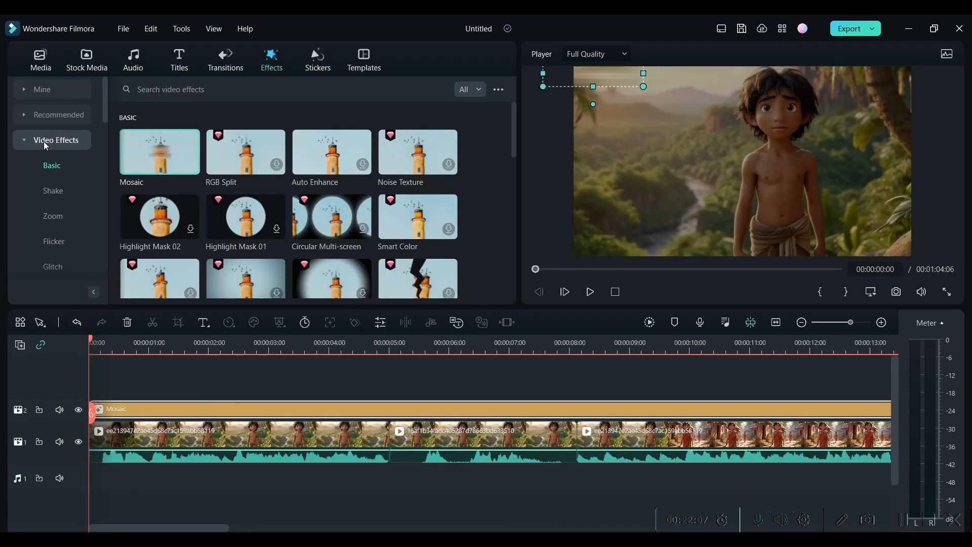
Step: Choose another pattern for the Mosaic effect and raise its Blur Amount to the maximum
click(387, 326)
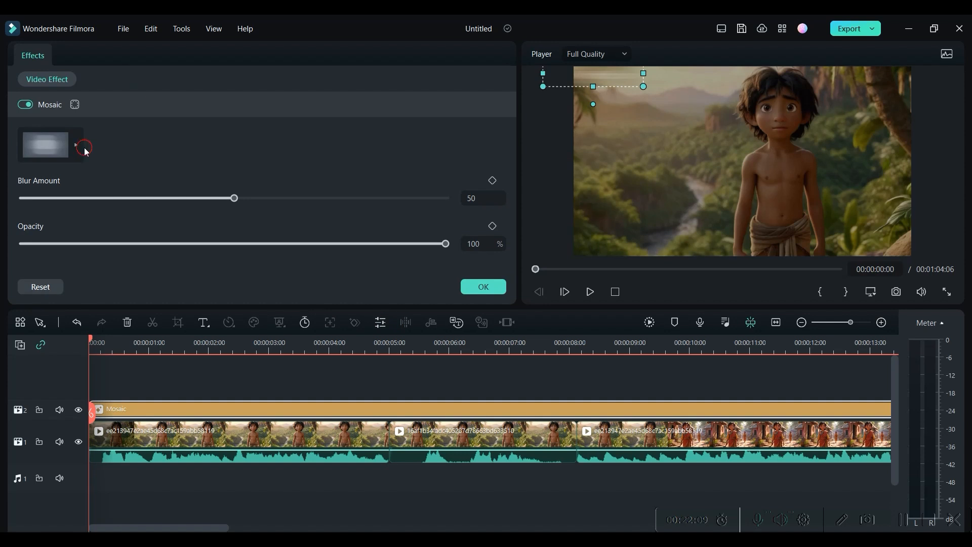
click(71, 154)
click(54, 260)
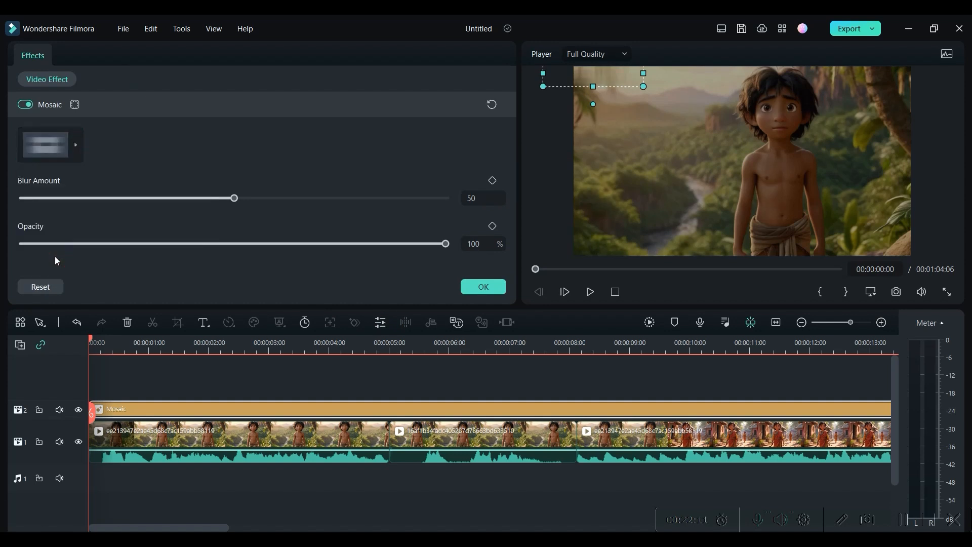
drag(241, 199, 463, 203)
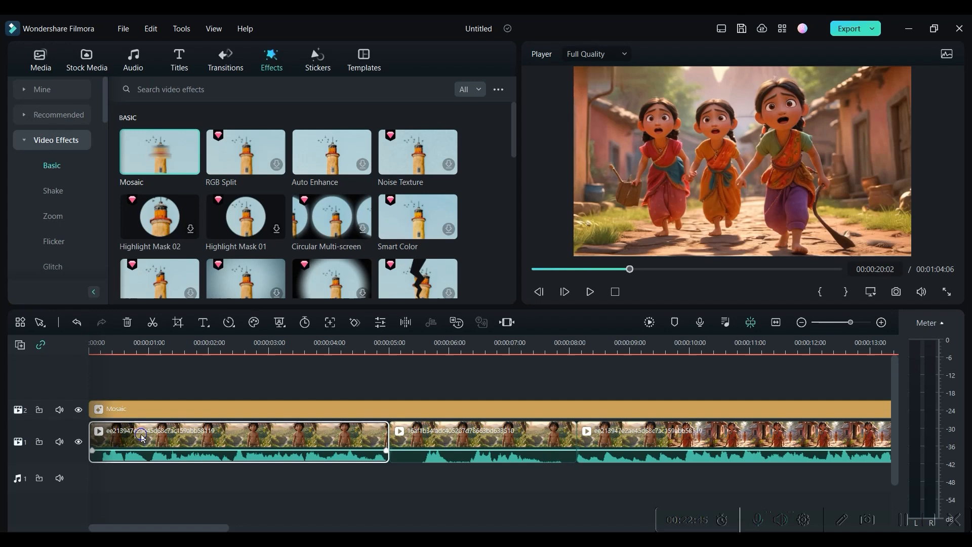
Step: Transcribe the entire timeline sequence with Speech-to-Text in English (US), output as SRT subtitles matched to the timeline
right_click(141, 434)
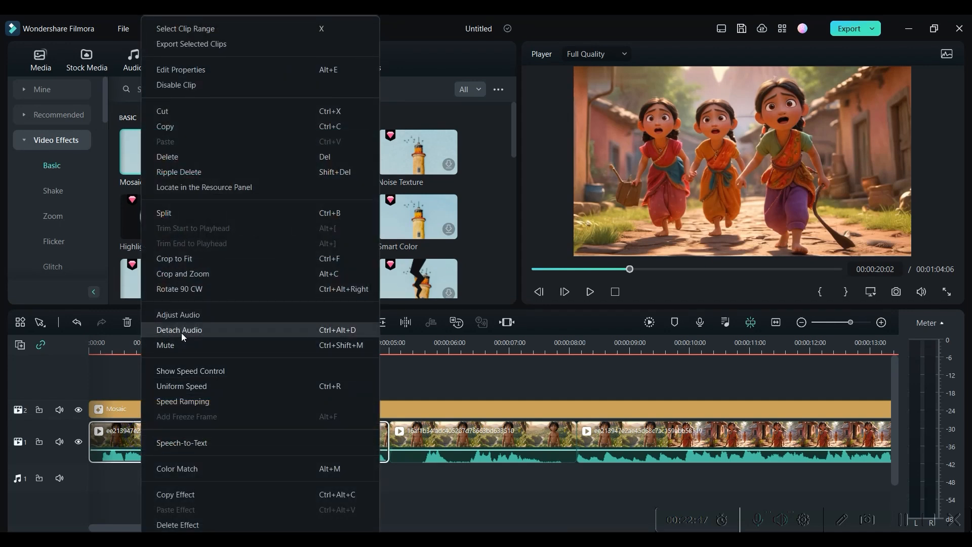
click(208, 448)
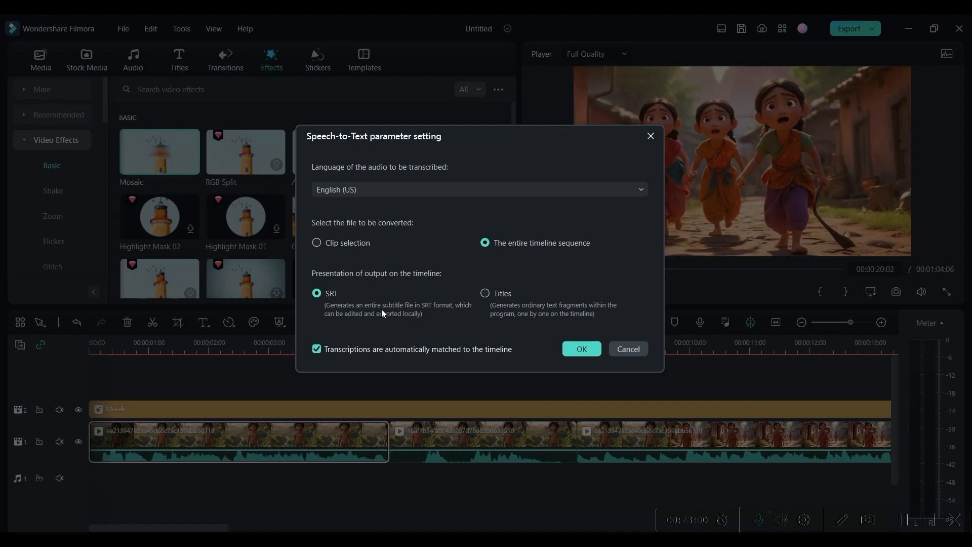
click(582, 349)
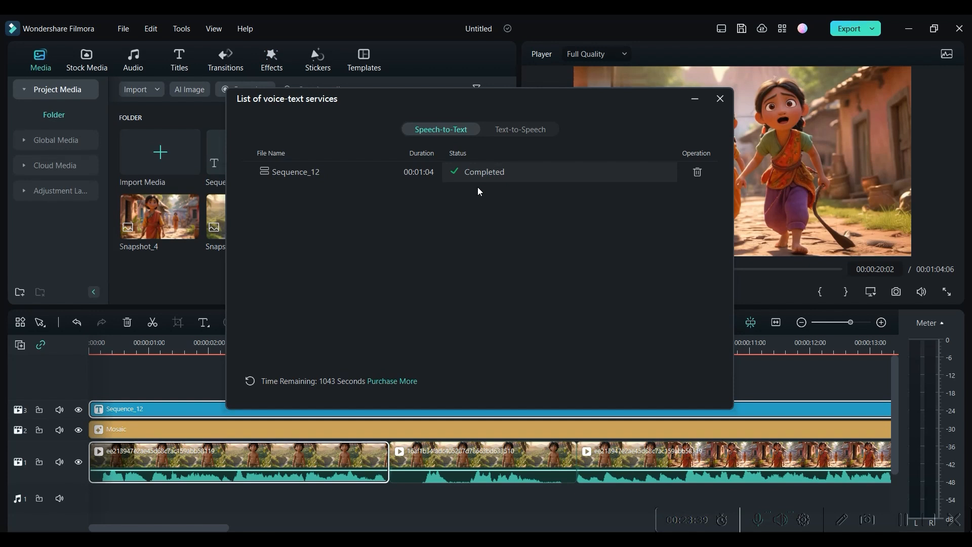
click(718, 99)
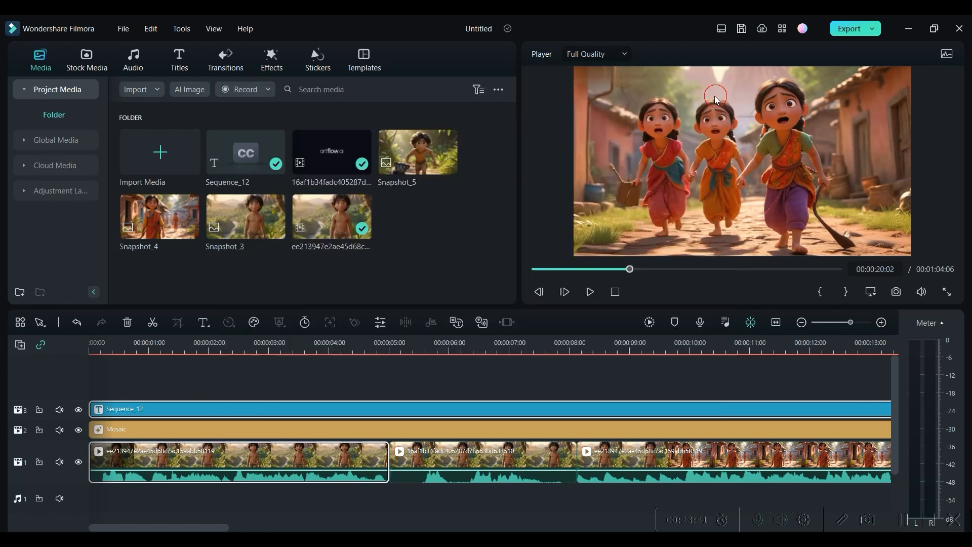
Step: Open the generated subtitle file and review its first text lines and the customization options for fill and alignment
double_click(454, 414)
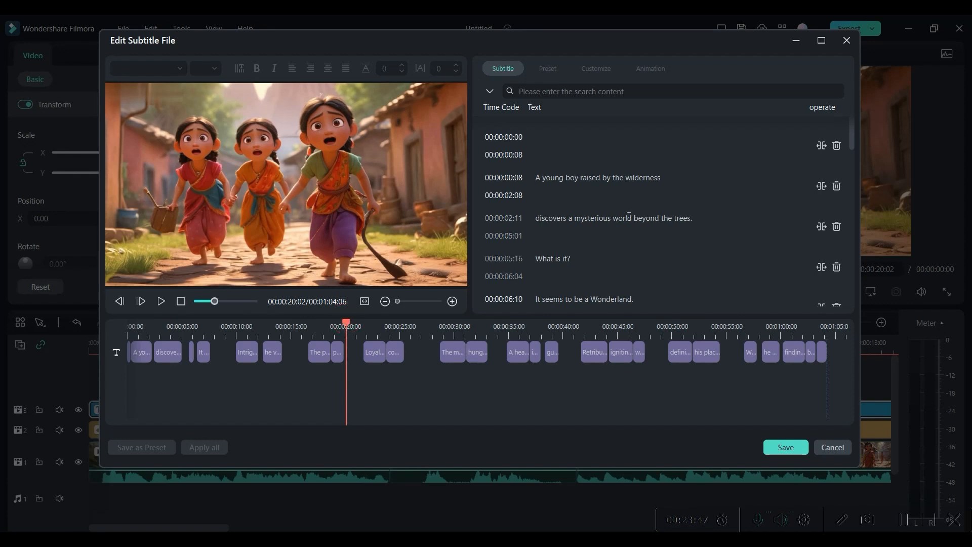
click(630, 177)
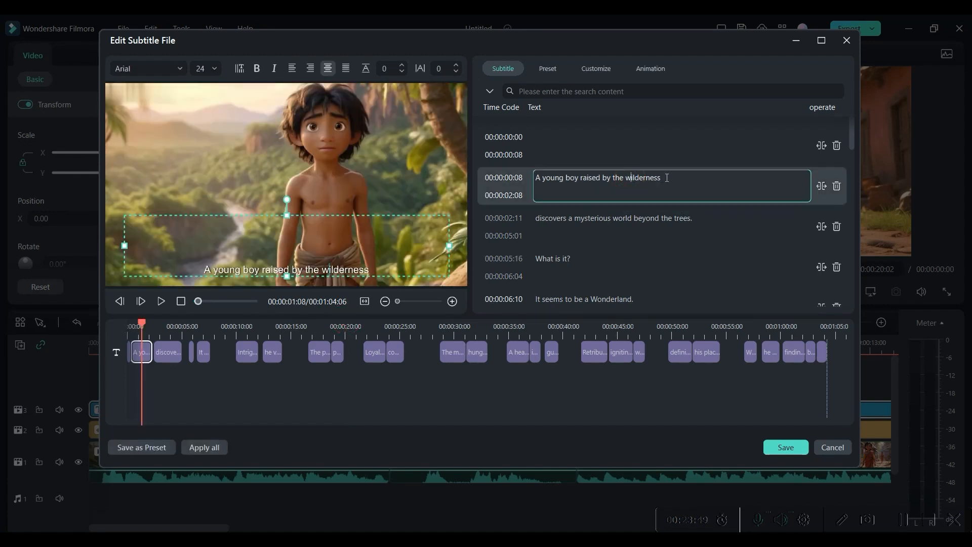
click(566, 216)
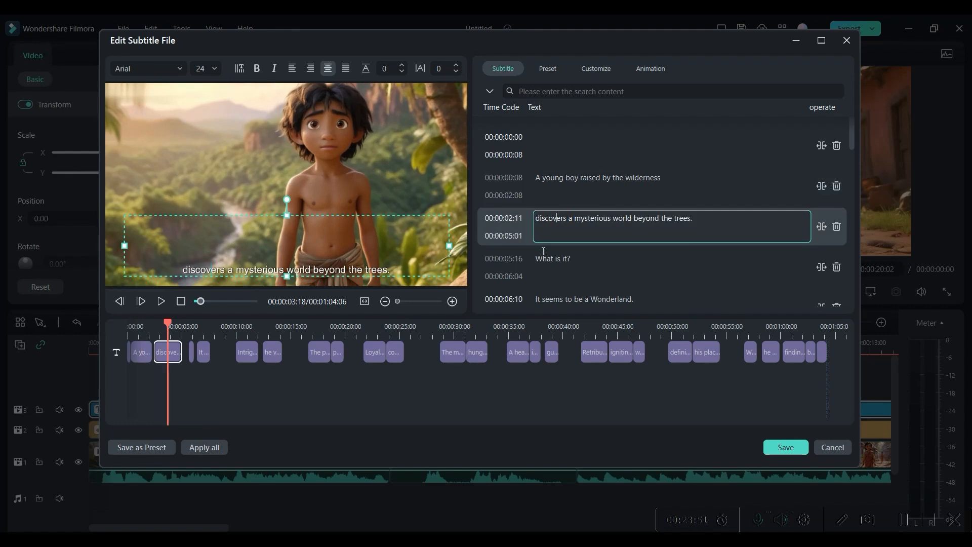
drag(168, 331, 128, 332)
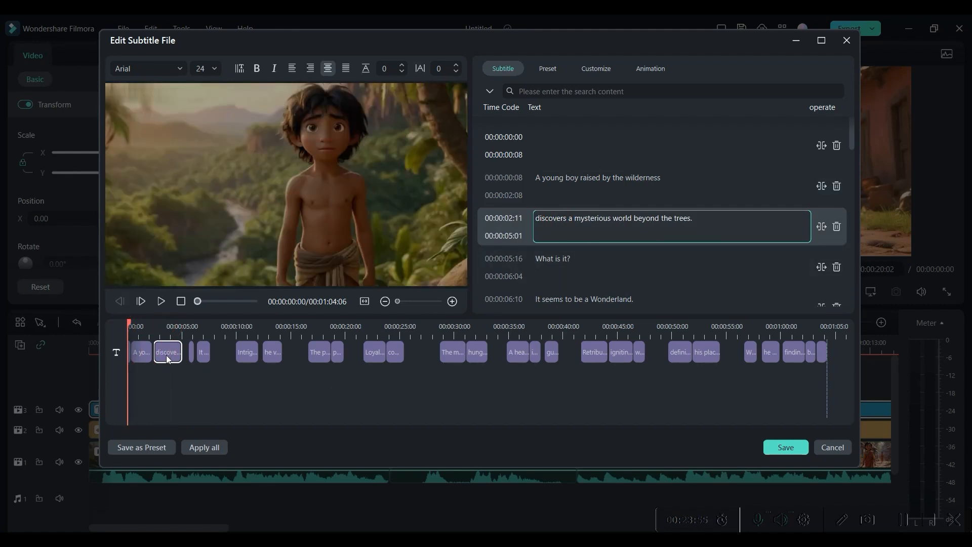
click(596, 70)
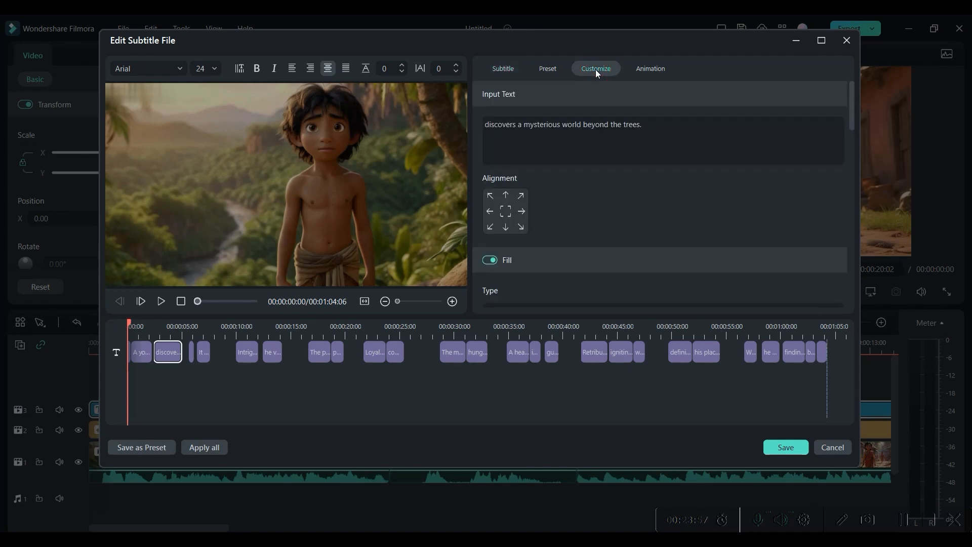
scroll(555, 261, down, 1)
scroll(555, 261, down, 3)
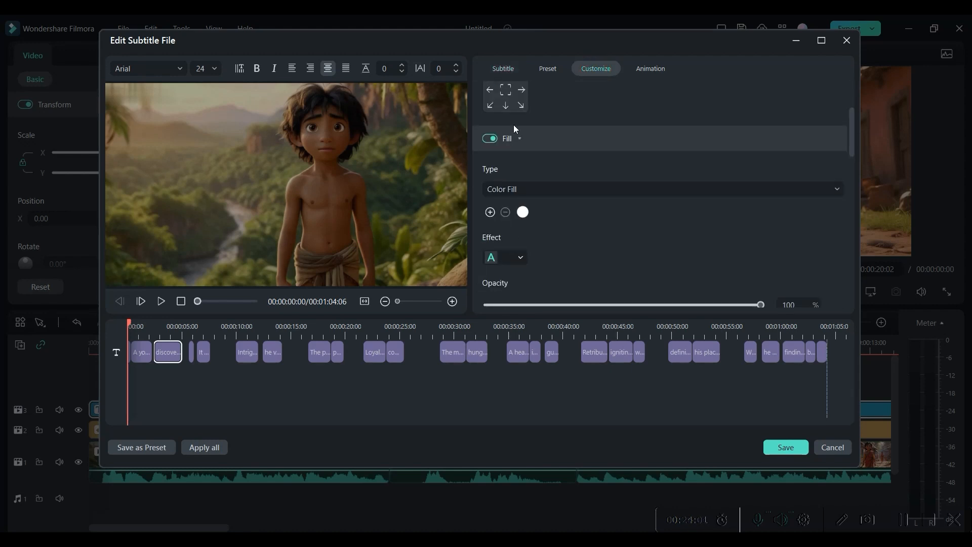
Step: Try several preset text styles on the subtitle "discovers a mysterious world beyond the trees." and preview them on the frame
click(544, 70)
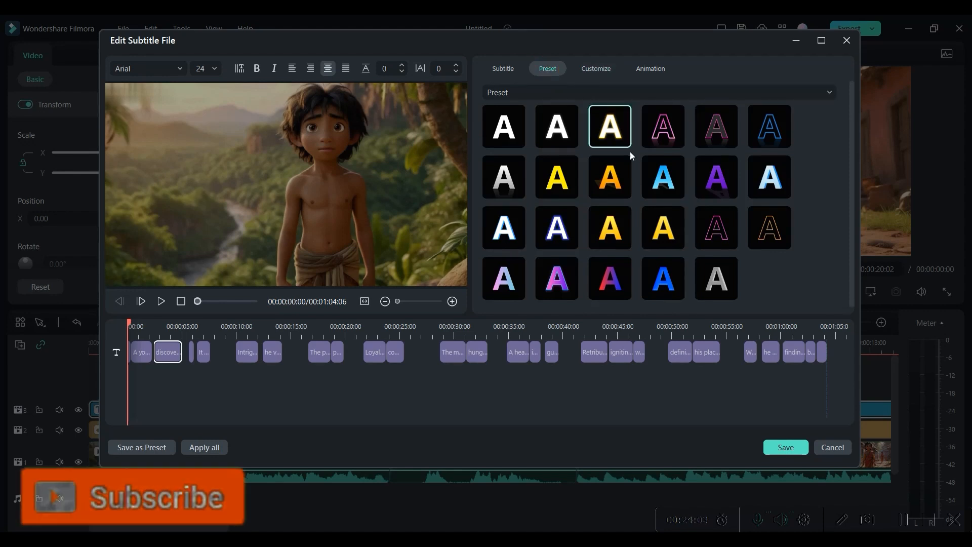
click(717, 176)
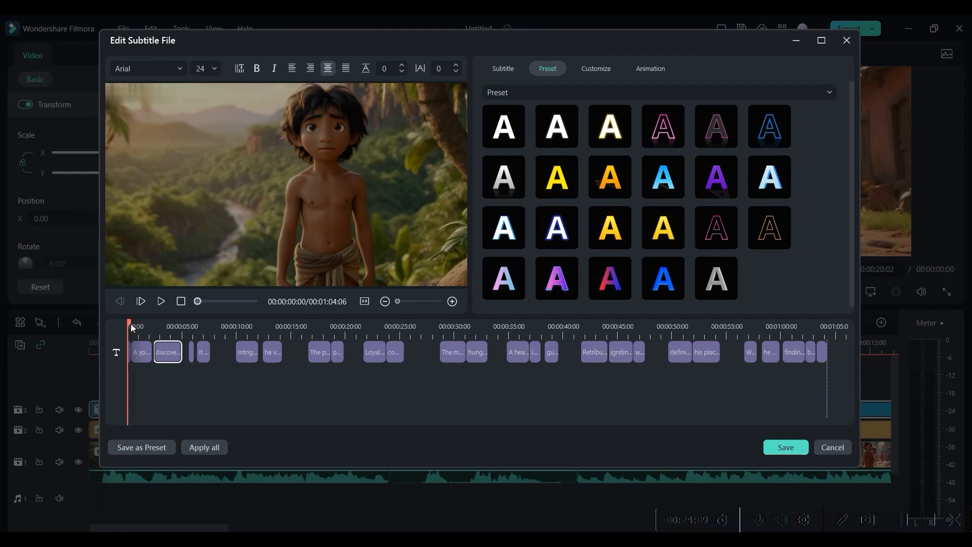
drag(133, 330, 171, 331)
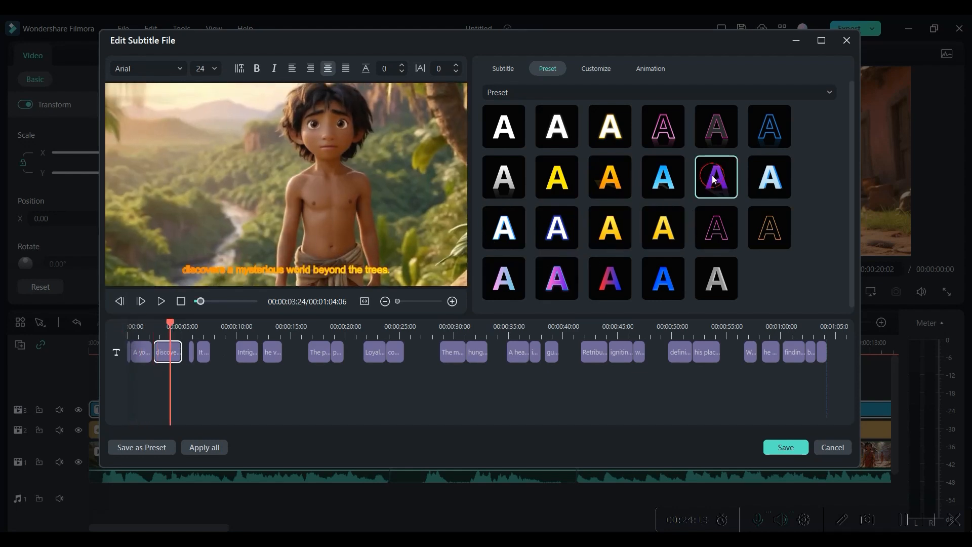
click(769, 135)
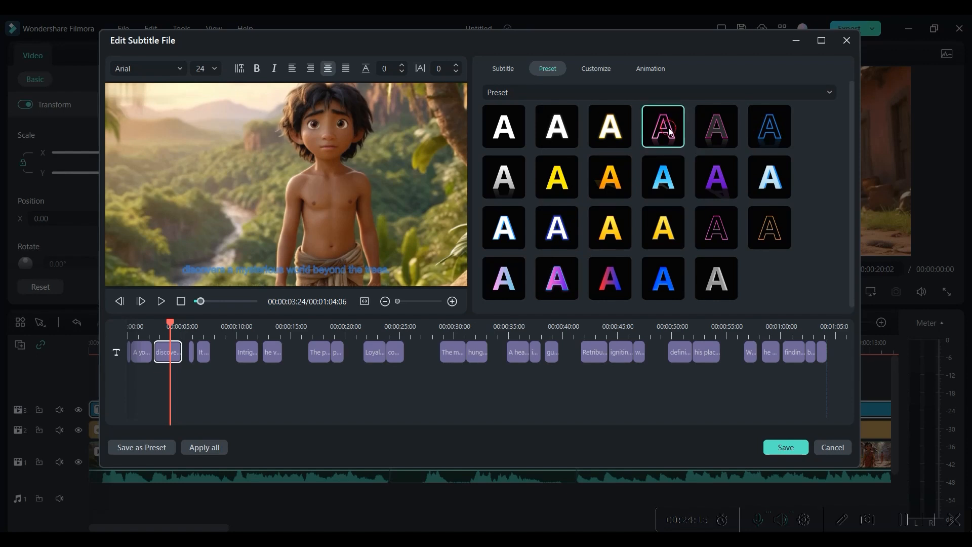
click(778, 229)
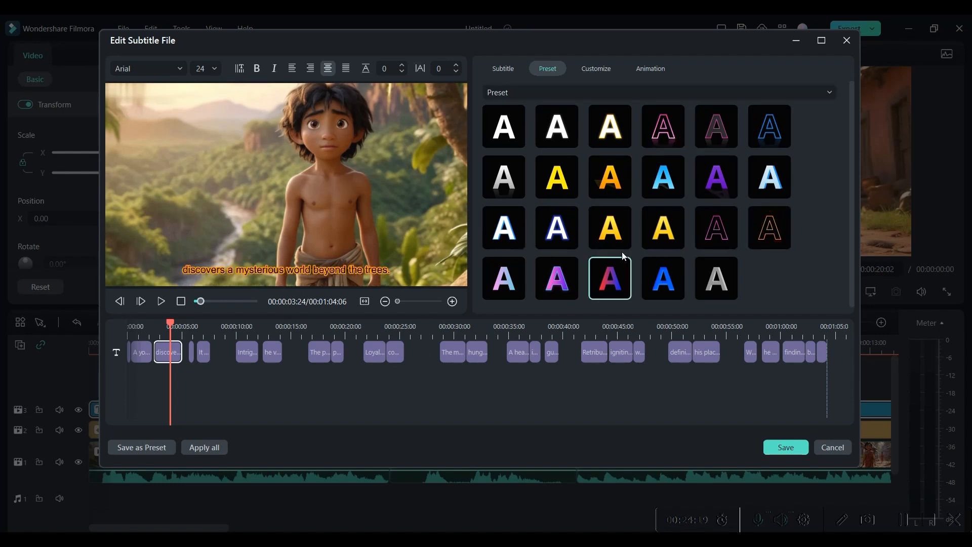
Step: Apply a WordArt style to the subtitle text and save the subtitle file
click(575, 93)
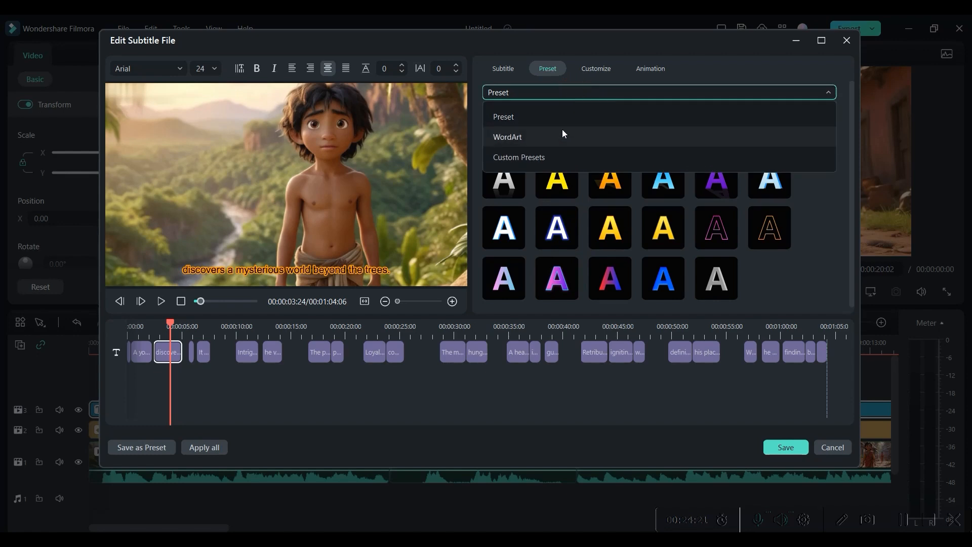
click(555, 141)
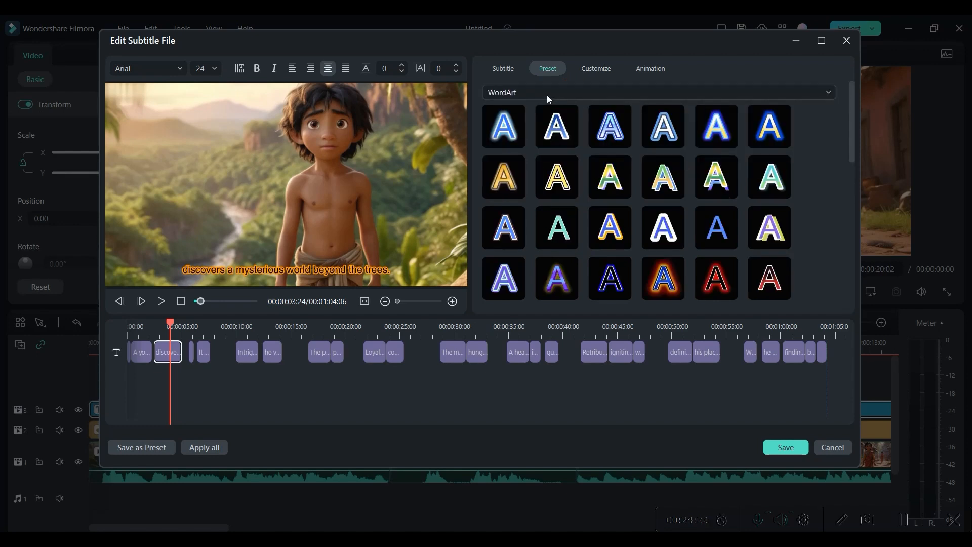
scroll(644, 275, down, 5)
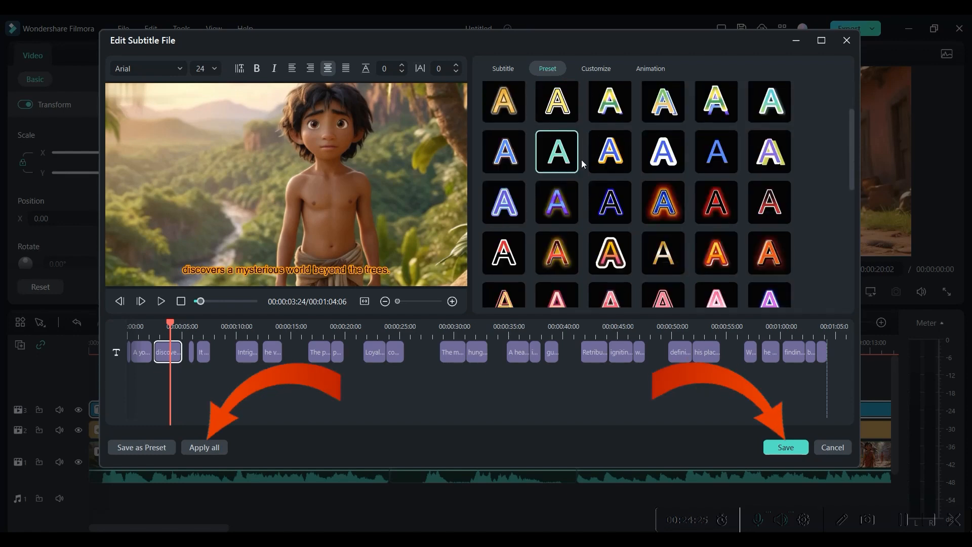
click(609, 220)
click(788, 450)
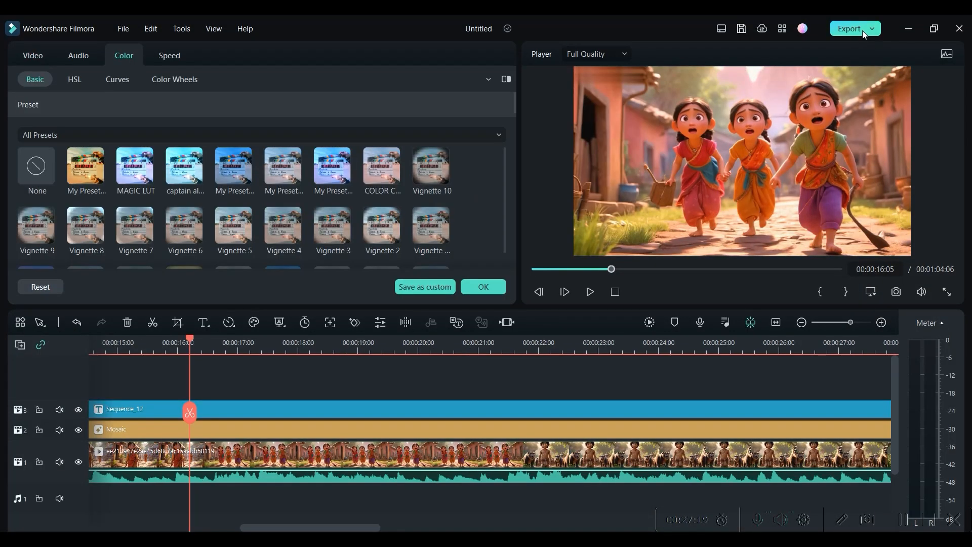
Step: Set up a local MP4 export of the project with the quality set to Higher
click(862, 30)
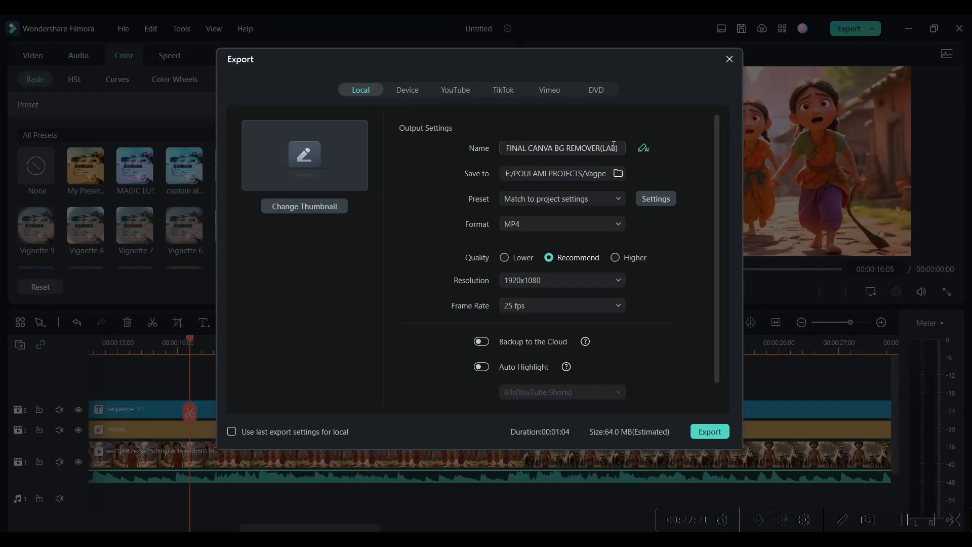
click(613, 146)
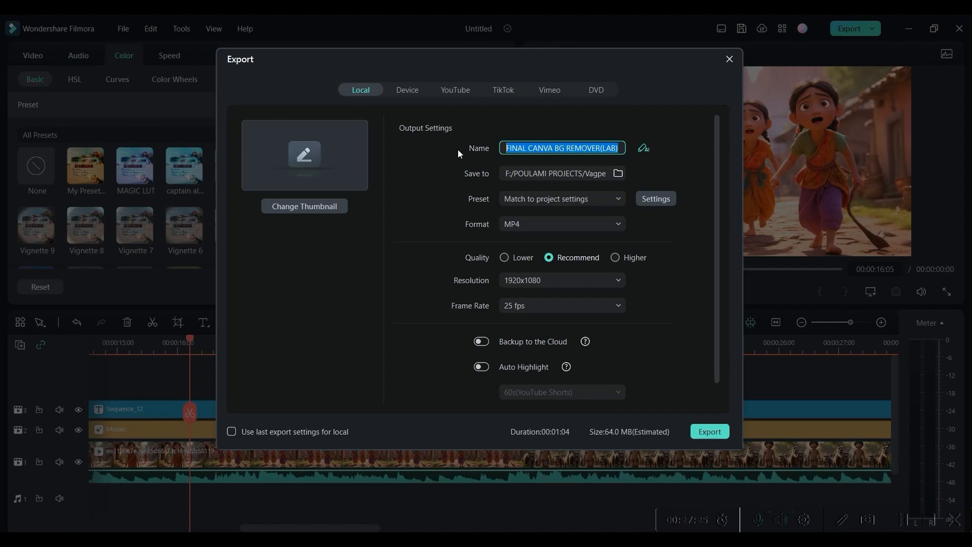
click(618, 173)
click(682, 53)
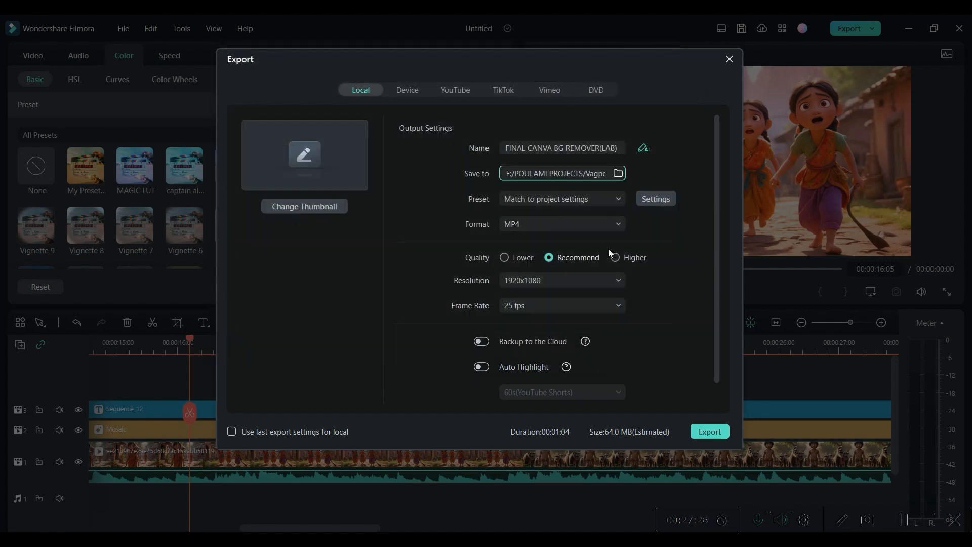
click(614, 257)
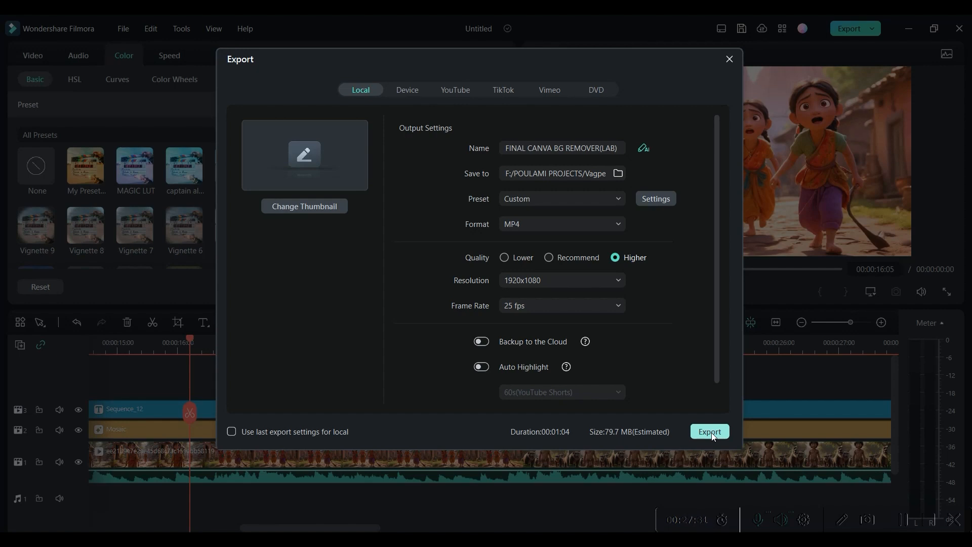